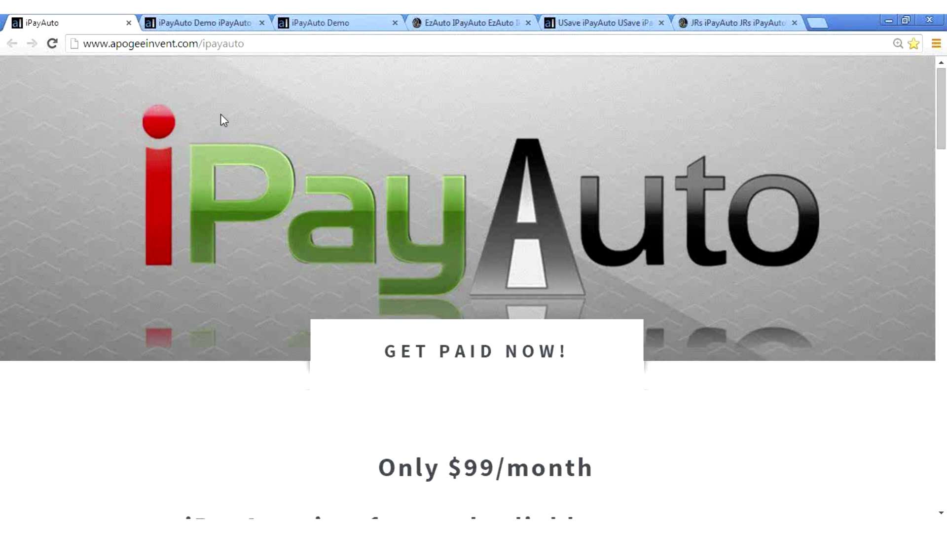
left_click(211, 21)
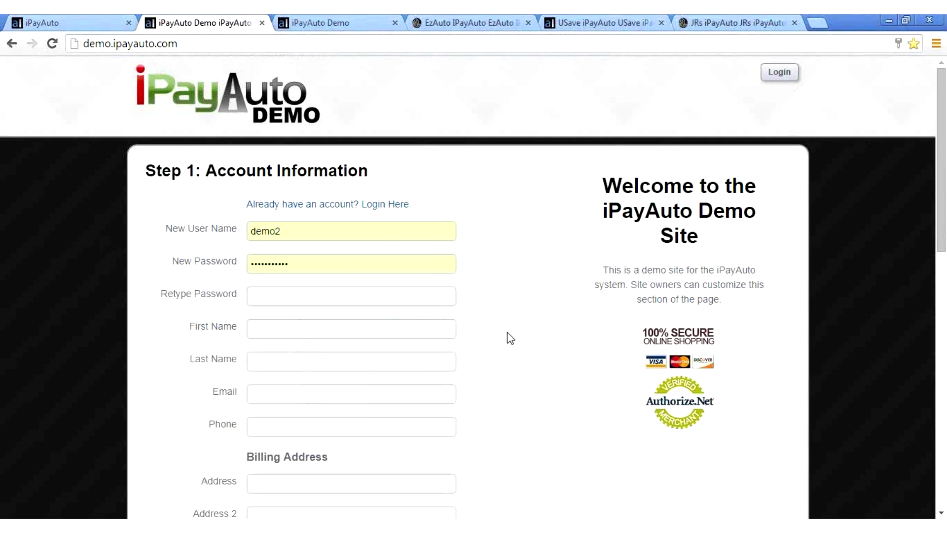
scroll(507, 333, "down", 1)
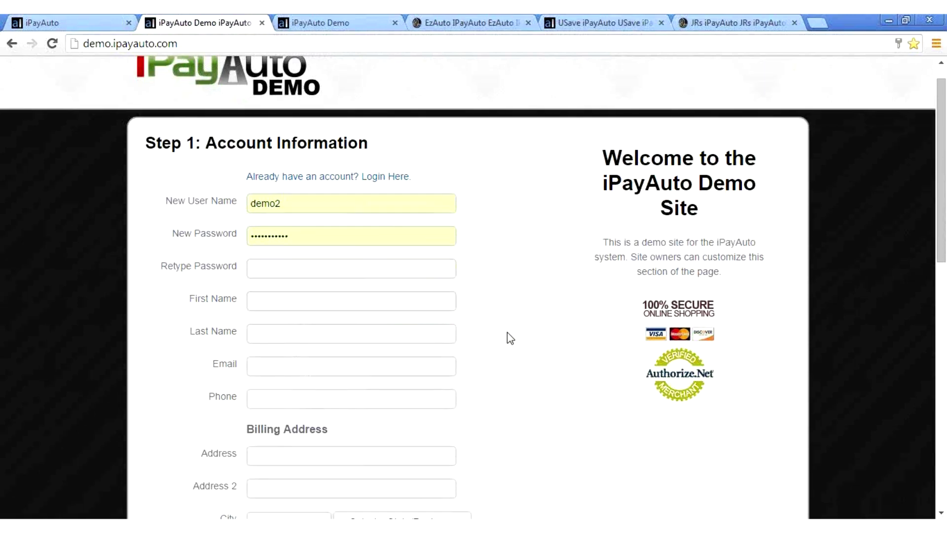
scroll(507, 332, "down", 4)
scroll(507, 333, "down", 6)
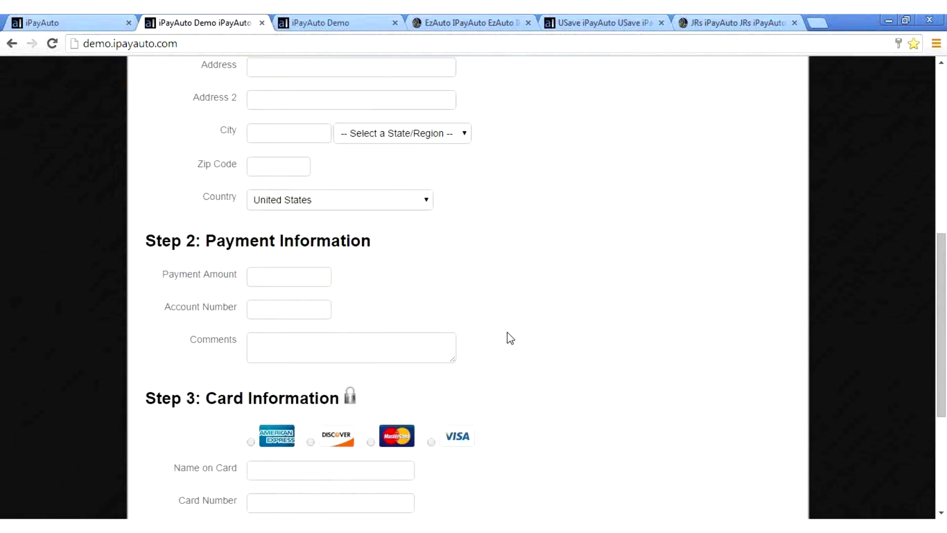
scroll(507, 333, "down", 1)
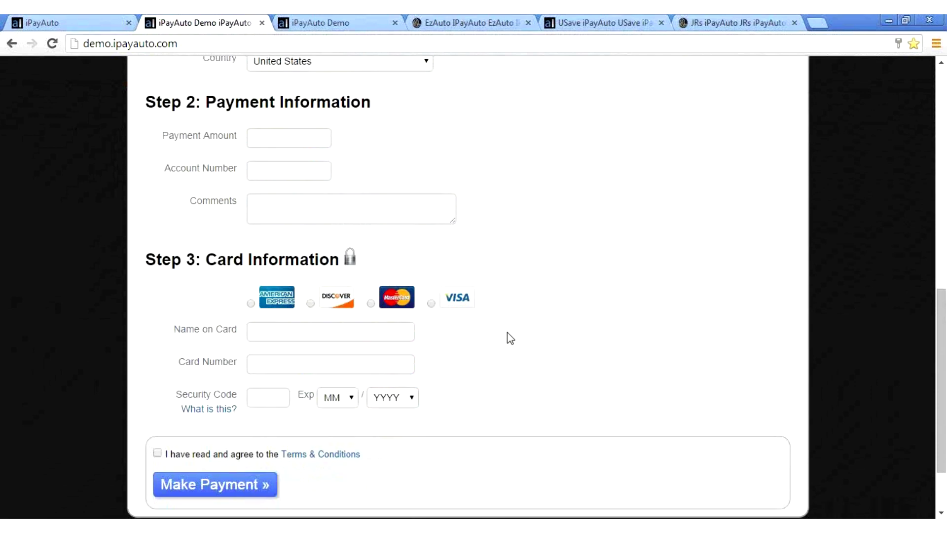
scroll(507, 335, "down", 1)
scroll(507, 335, "up", 2)
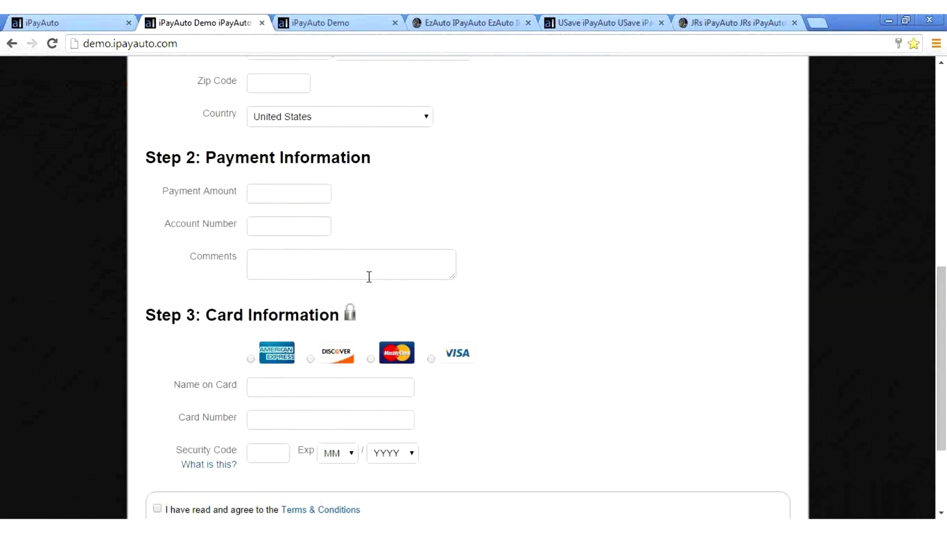
triple_click(275, 191)
left_click(275, 191)
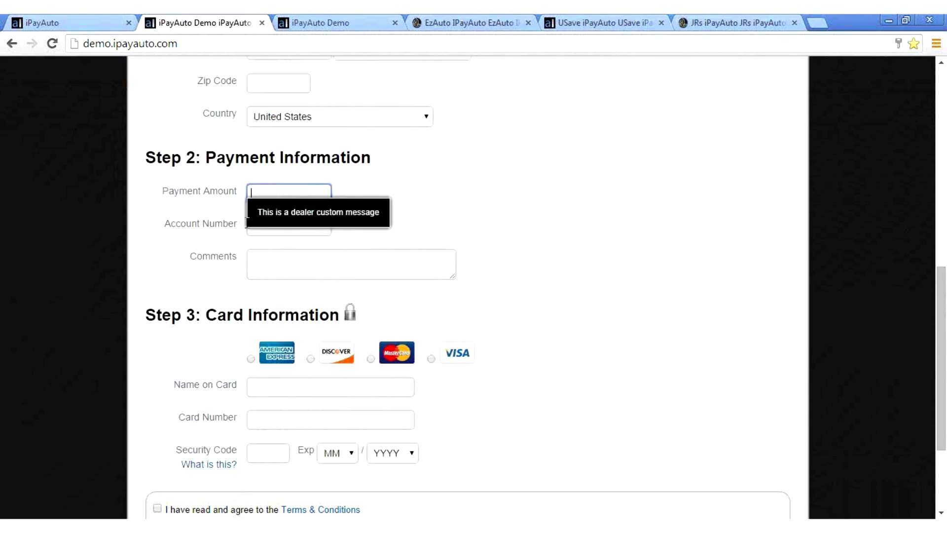
left_click(438, 222)
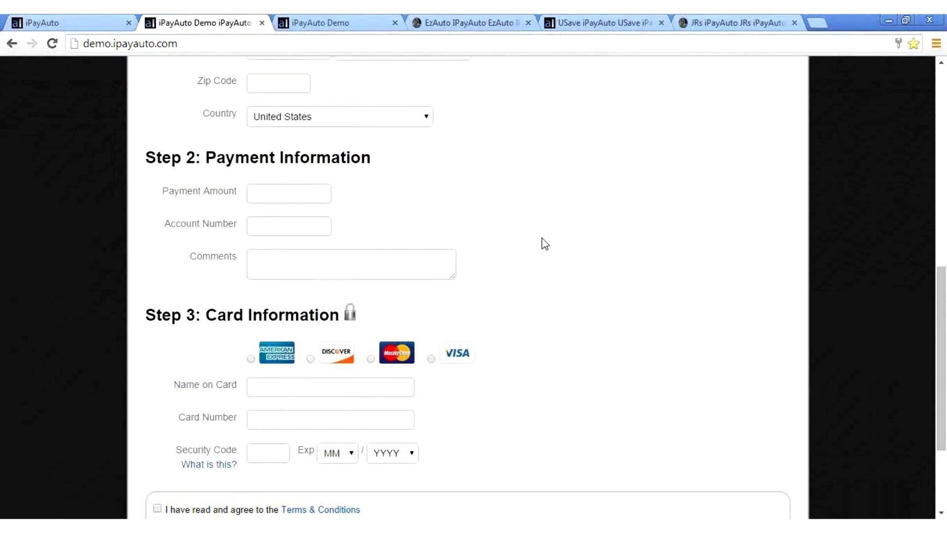
scroll(544, 243, "up", 6)
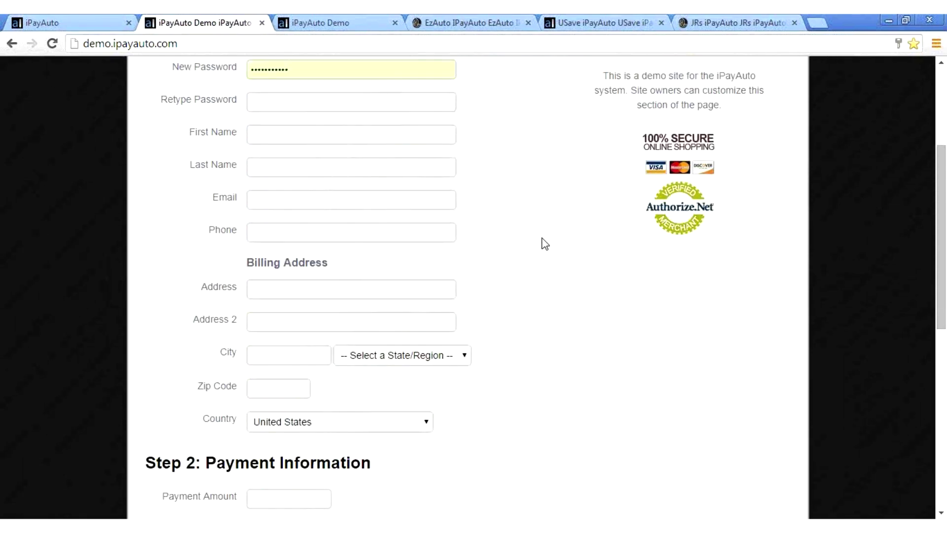
scroll(544, 244, "up", 3)
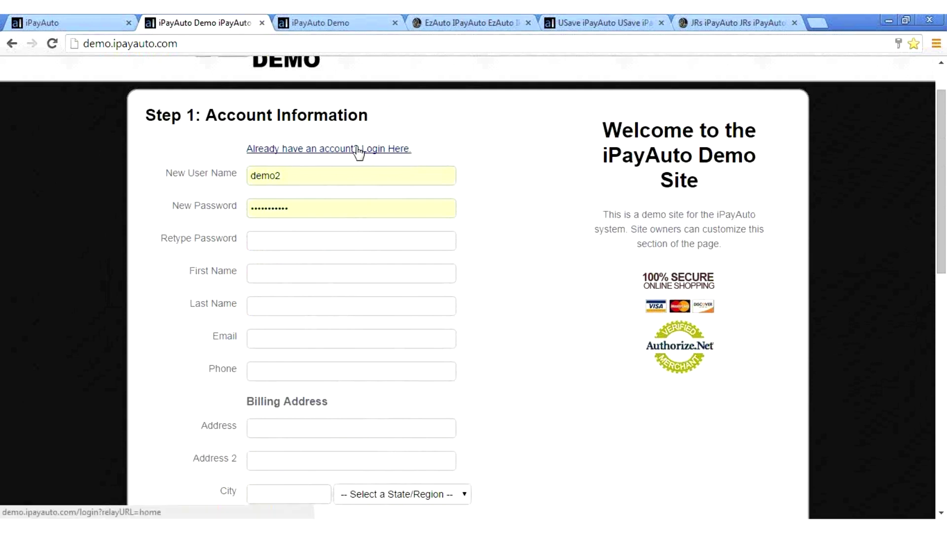
left_click(358, 150)
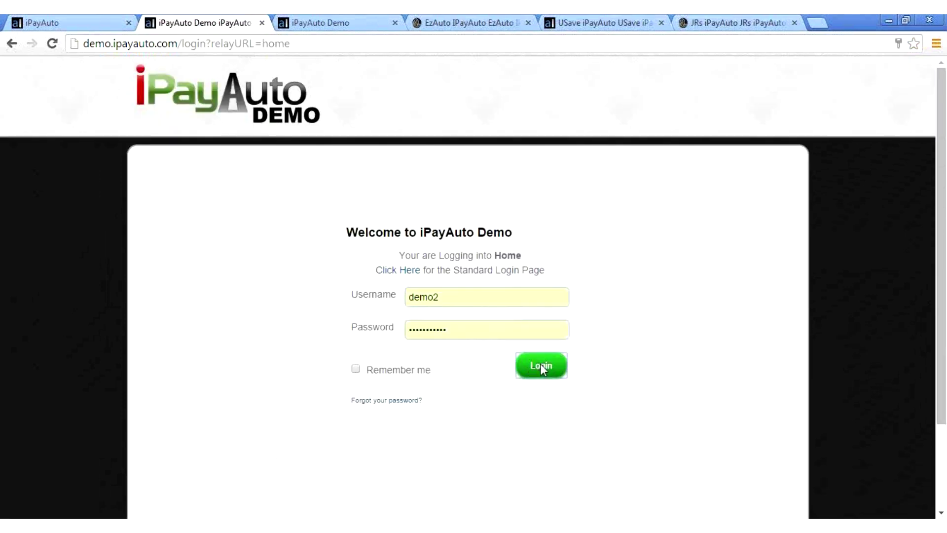
Step: Log in to the demo customer account and check the prefilled contact, address and Visa card
left_click(540, 365)
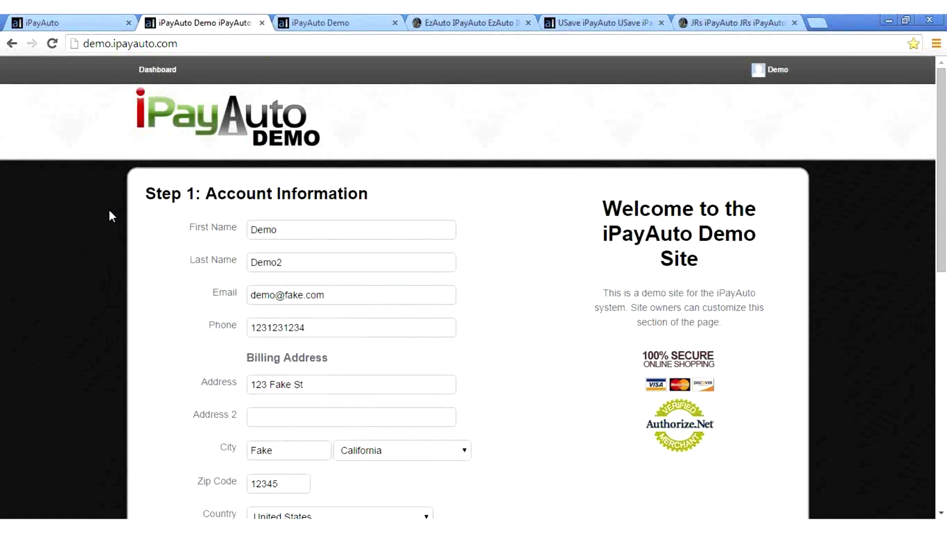
scroll(110, 211, "down", 4)
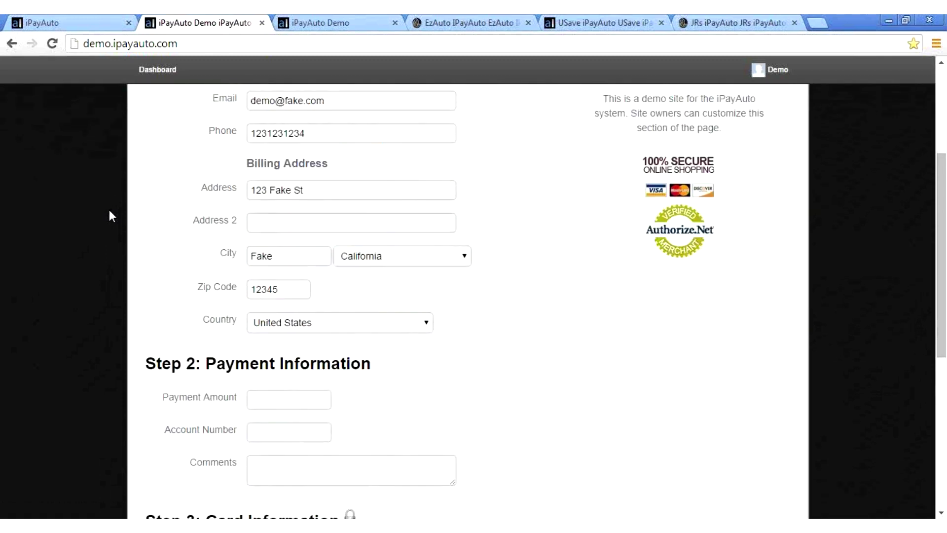
scroll(110, 211, "down", 3)
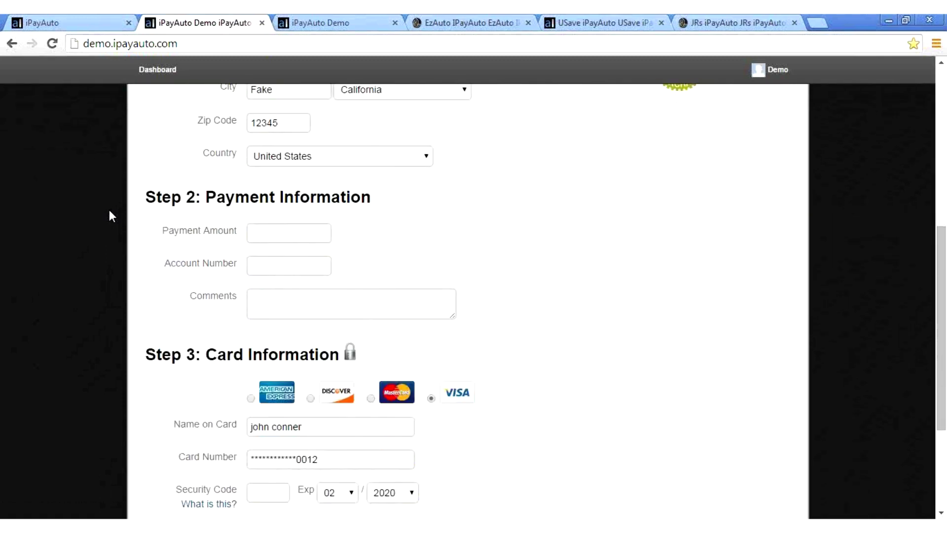
scroll(112, 215, "down", 2)
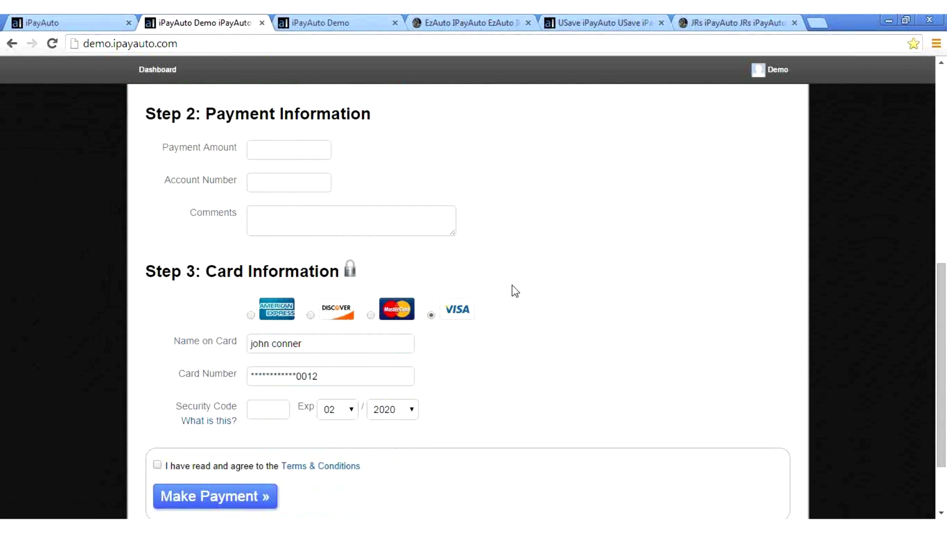
scroll(515, 291, "up", 3)
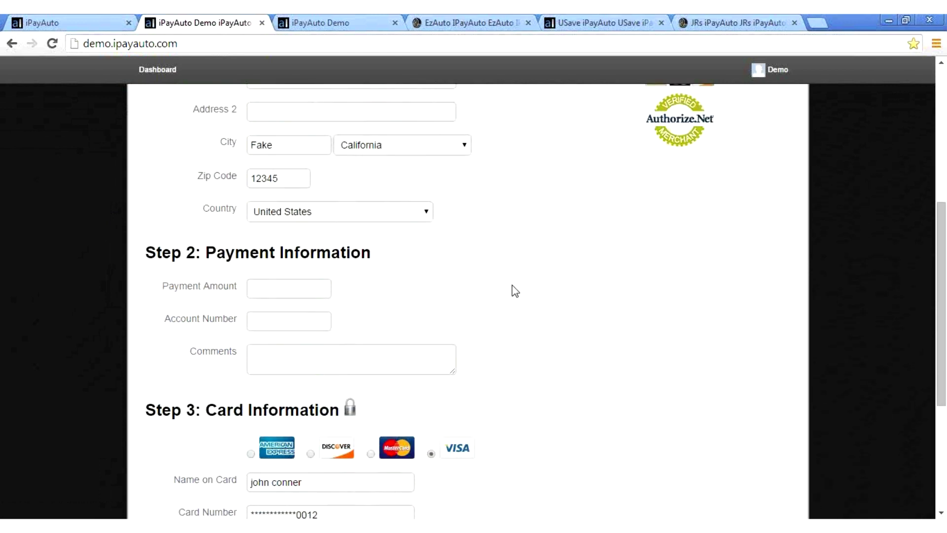
scroll(515, 291, "up", 1)
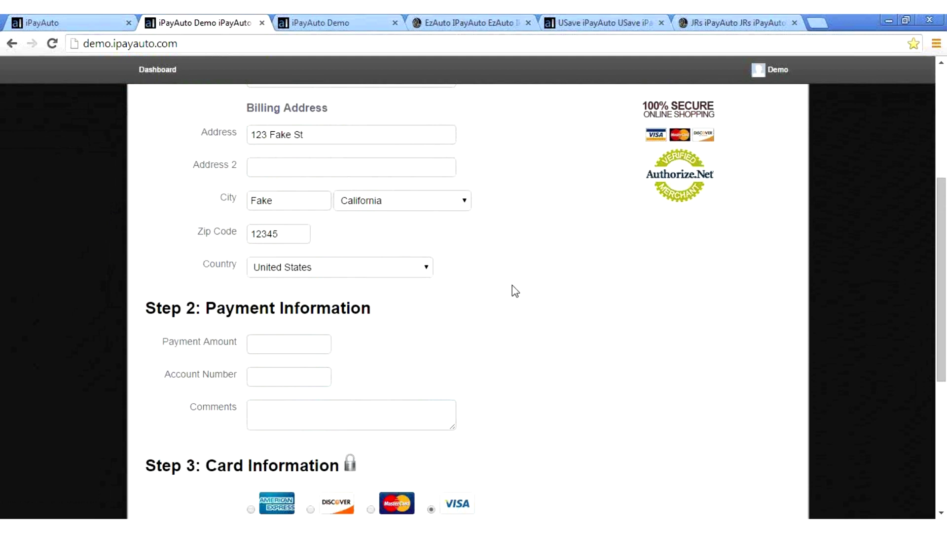
scroll(514, 291, "up", 2)
scroll(515, 291, "up", 1)
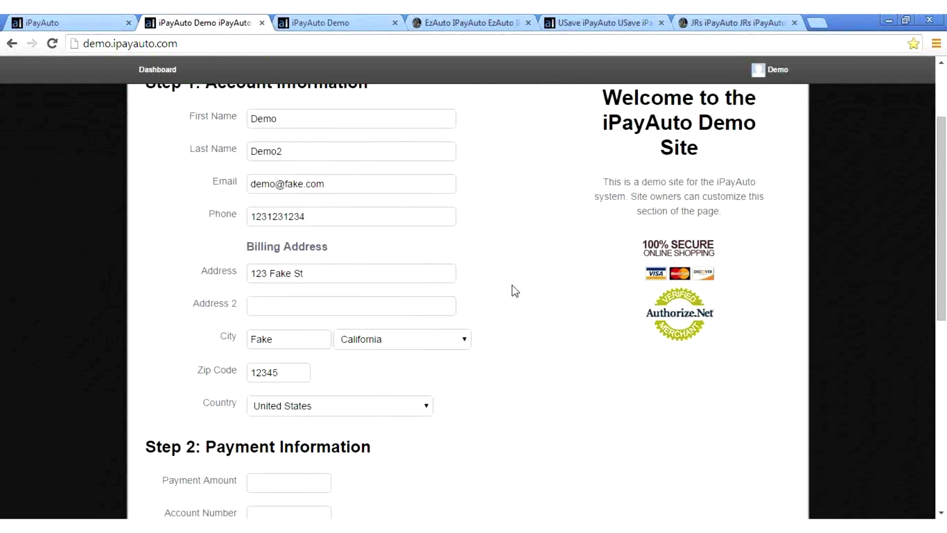
scroll(515, 291, "up", 2)
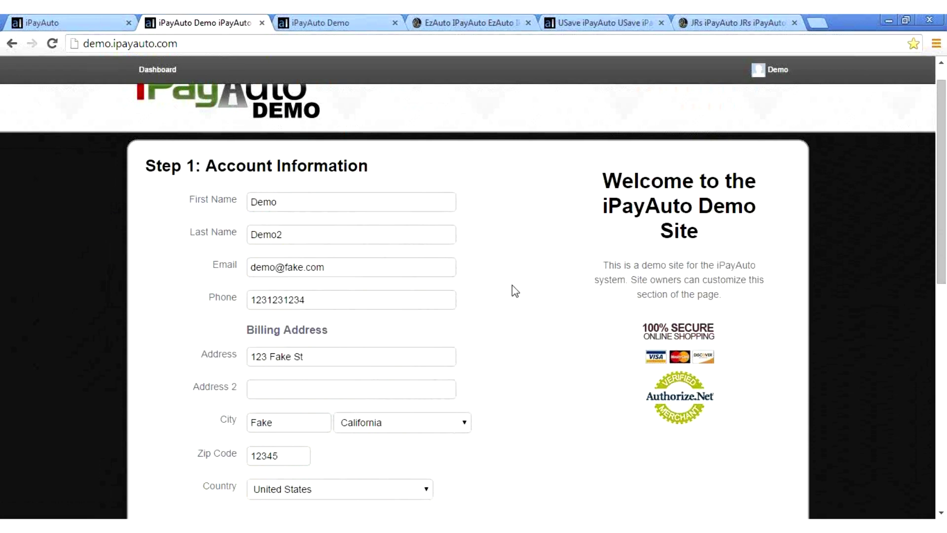
scroll(514, 291, "up", 1)
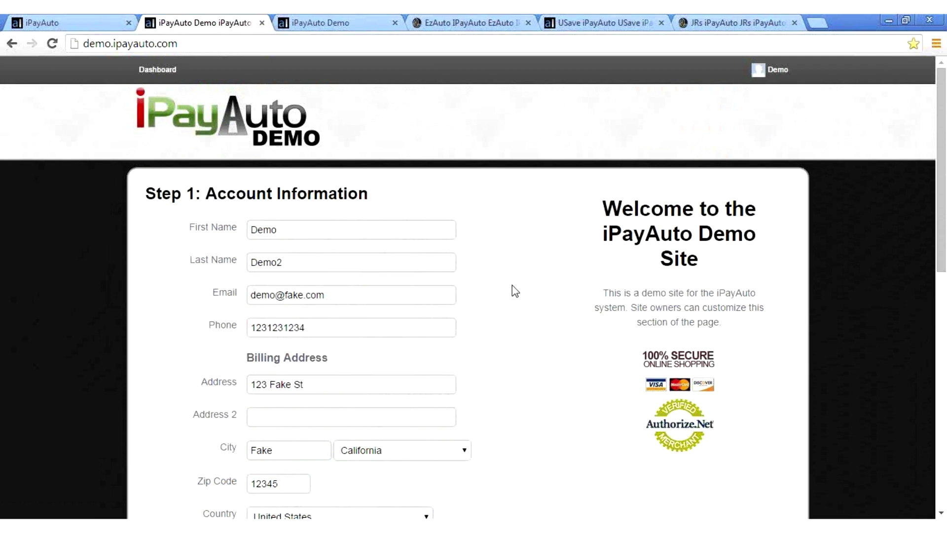
scroll(514, 291, "down", 1)
scroll(515, 291, "up", 1)
scroll(514, 291, "down", 19)
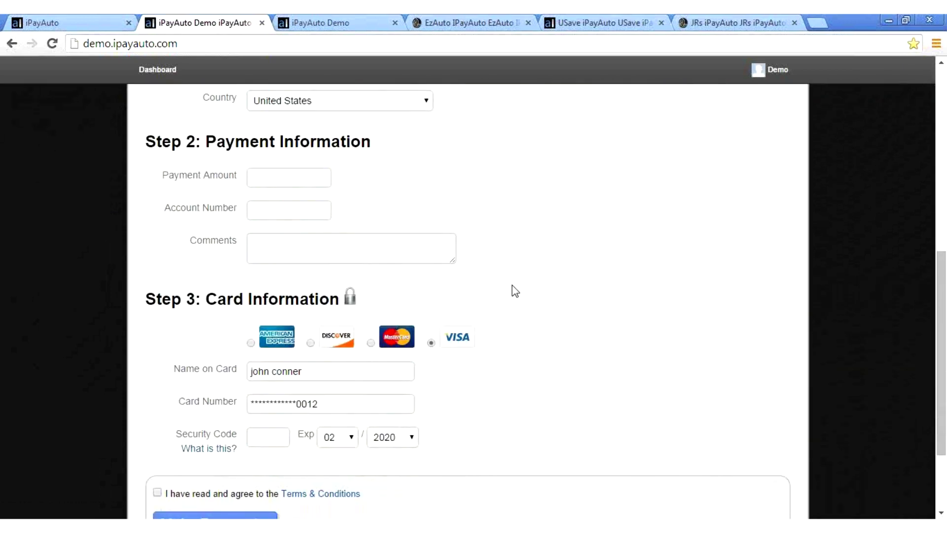
left_click(278, 322)
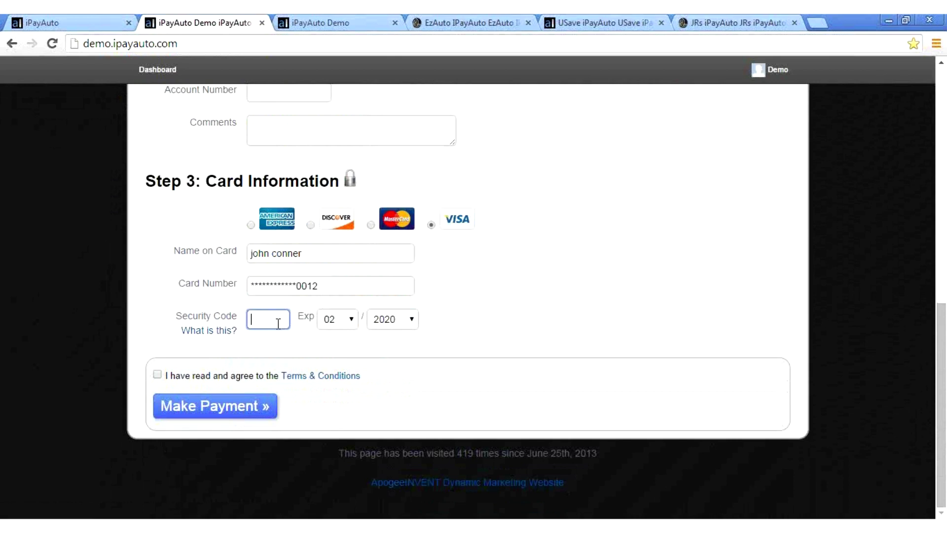
type("123")
left_click(535, 218)
scroll(535, 218, "up", 2)
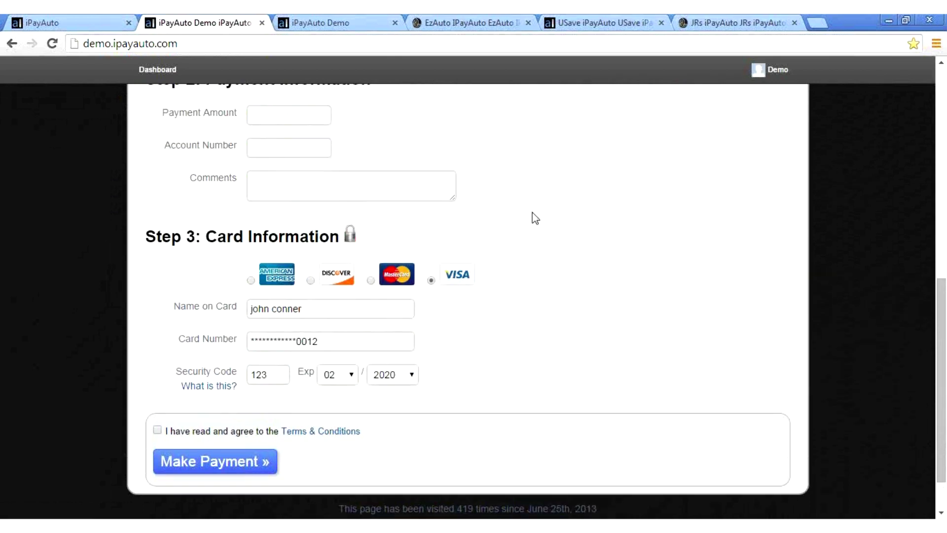
left_click(276, 164)
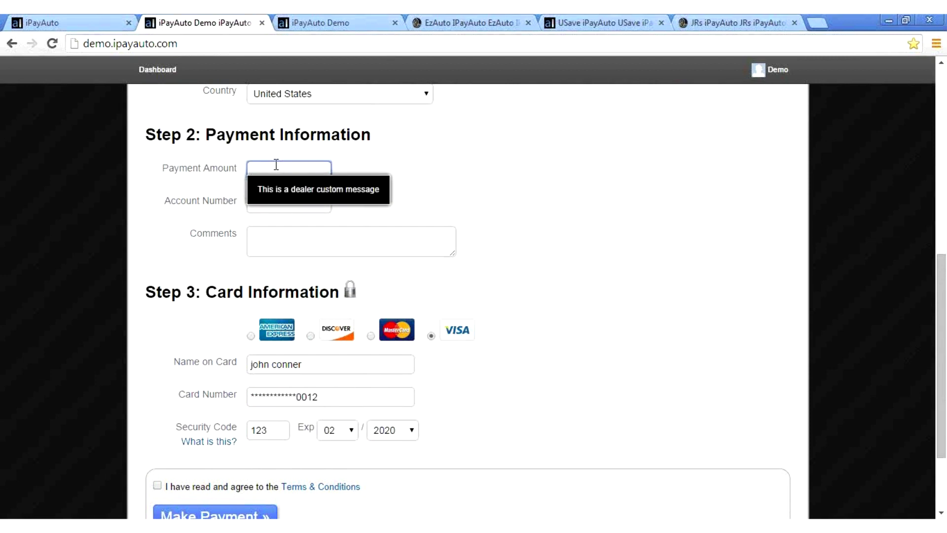
type("340")
left_click(311, 211)
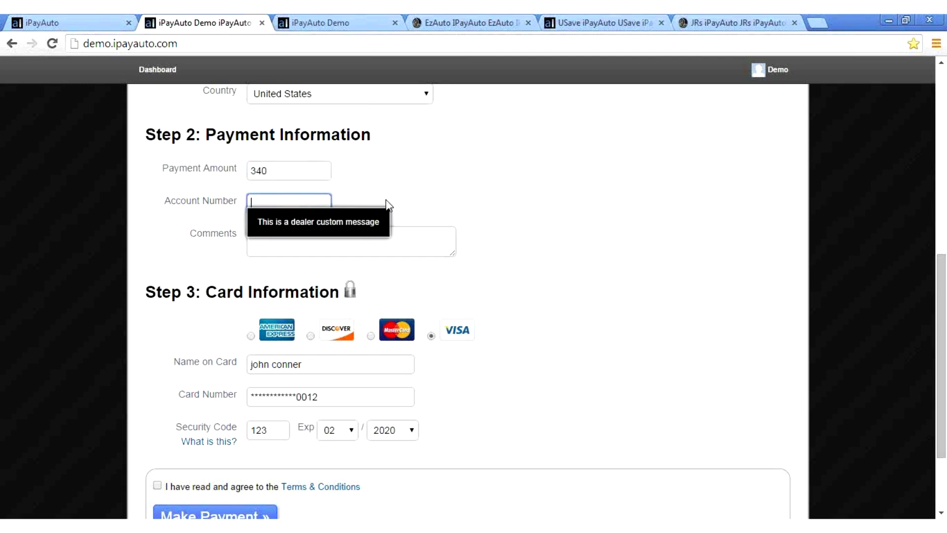
type("1233456")
left_click(265, 203)
key("BackSpace")
Step: Add the comment 'This is a comment from the customer' and submit the payment
left_click(319, 246)
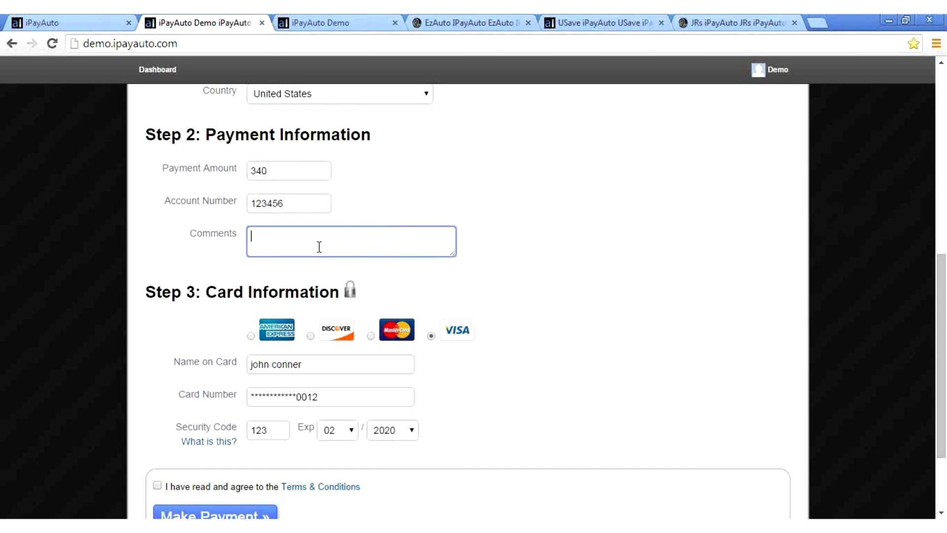
type("This is a comment from the custome")
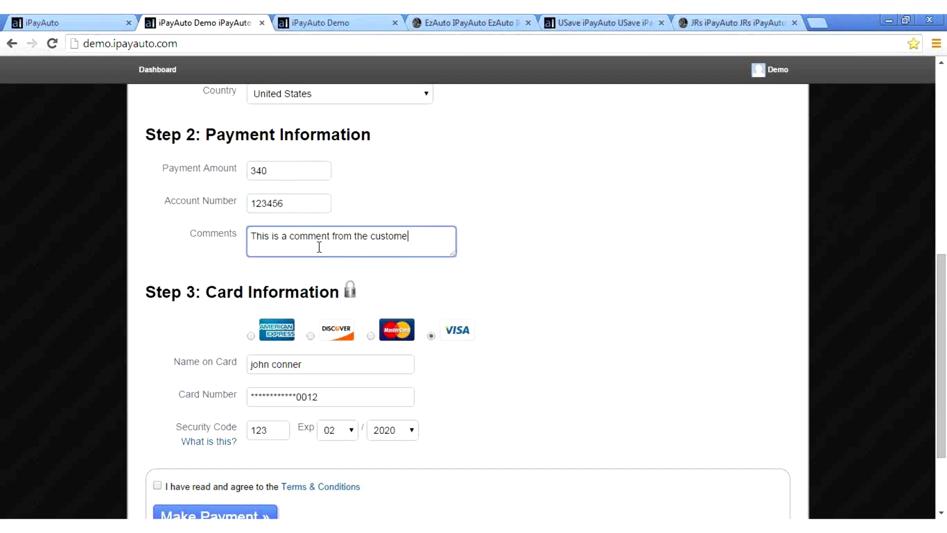
type("r")
left_click(507, 401)
scroll(508, 403, "down", 1)
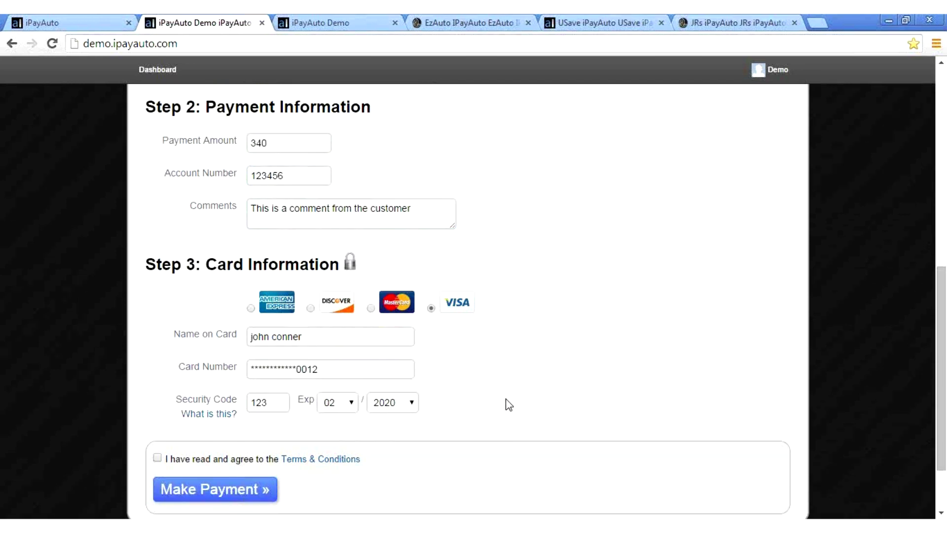
scroll(509, 404, "down", 2)
left_click(157, 402)
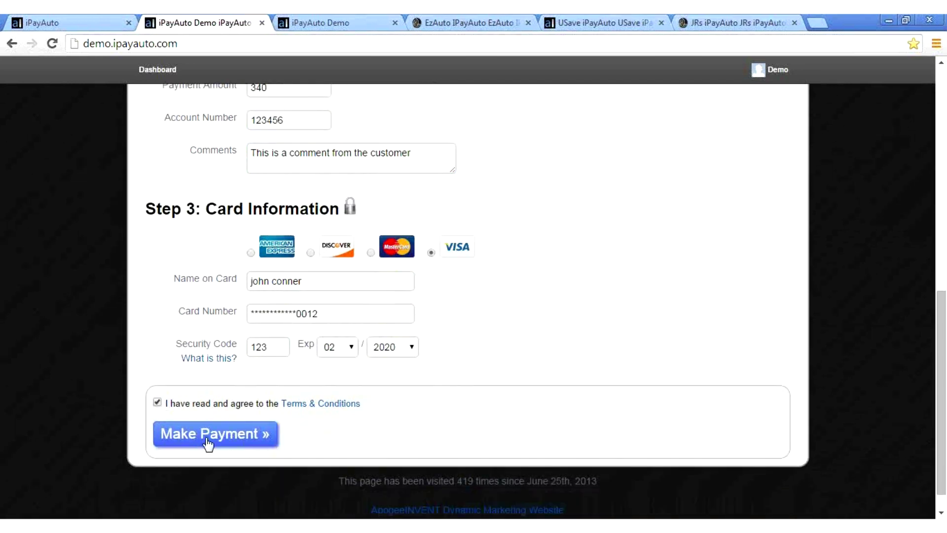
left_click(205, 437)
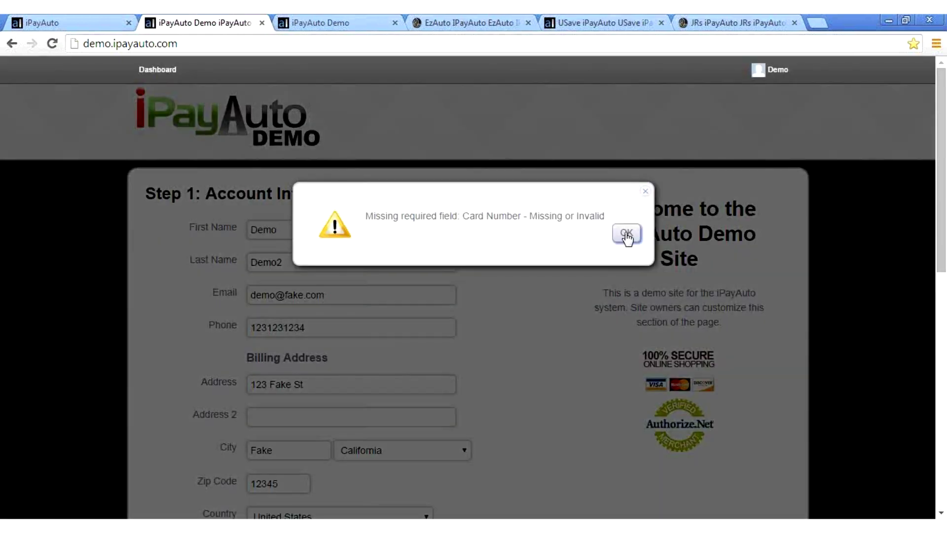
Step: Dismiss the missing card number alert and return to the top of the payment form
left_click(626, 236)
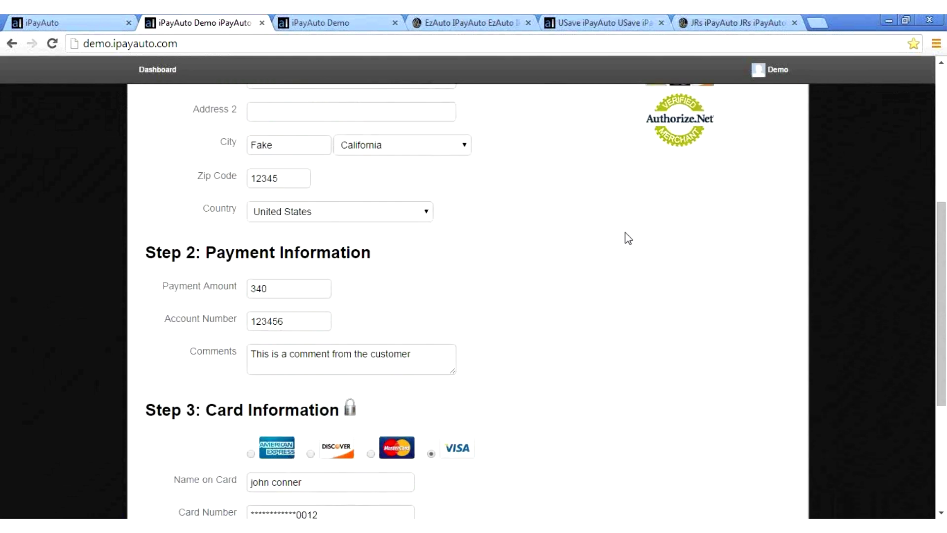
scroll(628, 238, "up", 2)
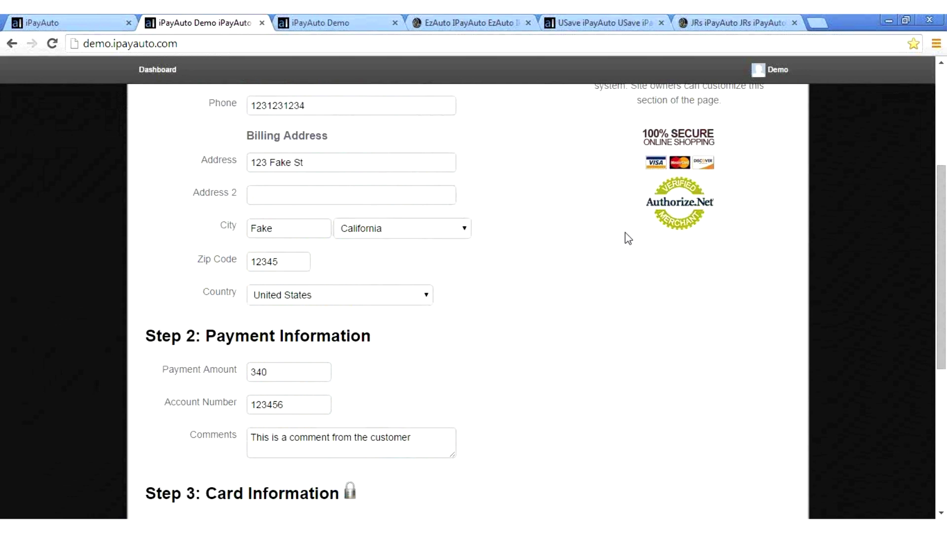
scroll(628, 238, "up", 3)
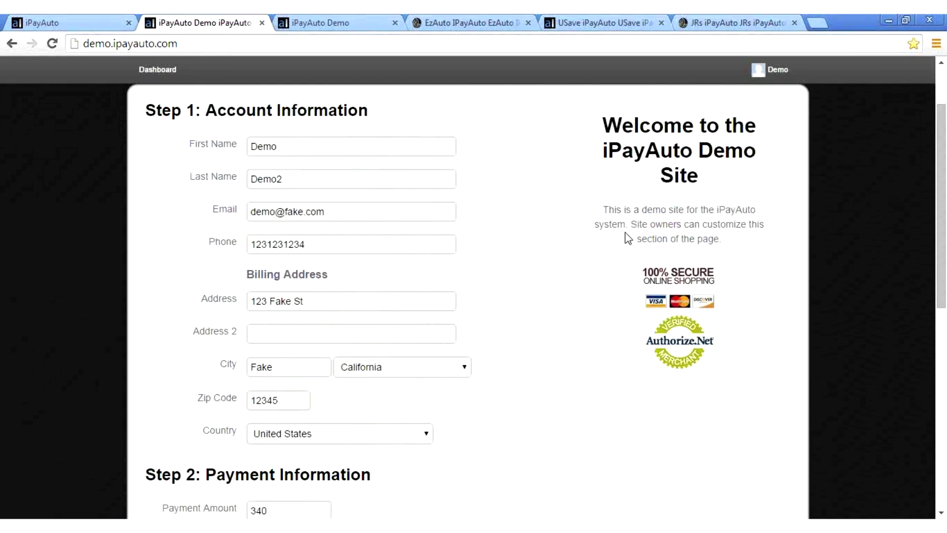
scroll(627, 239, "up", 2)
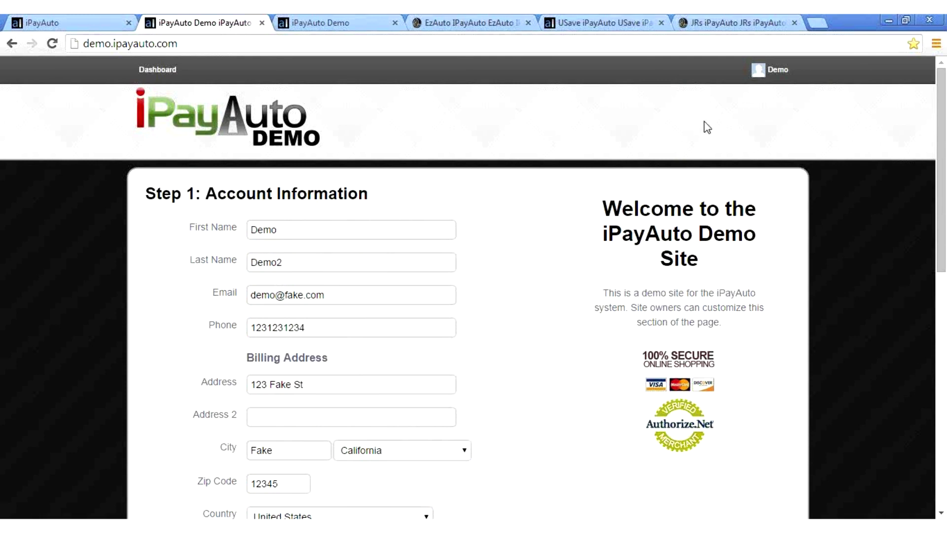
left_click(768, 74)
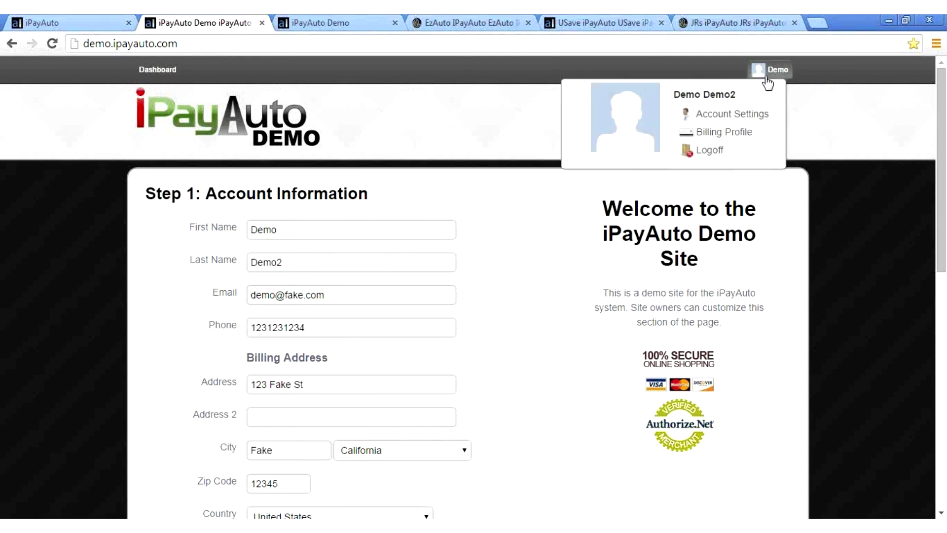
Step: Log off the demo customer and start entering the admin username on the login page
left_click(696, 150)
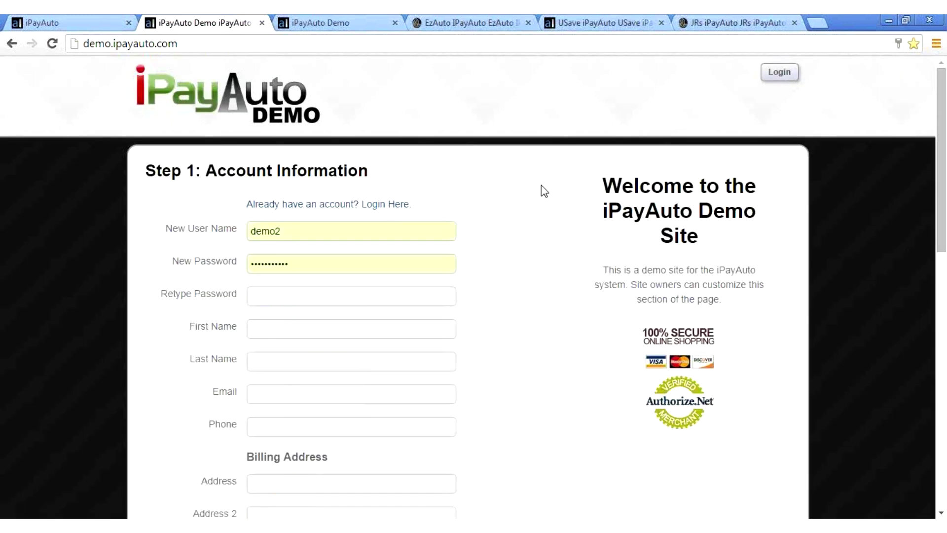
left_click(780, 74)
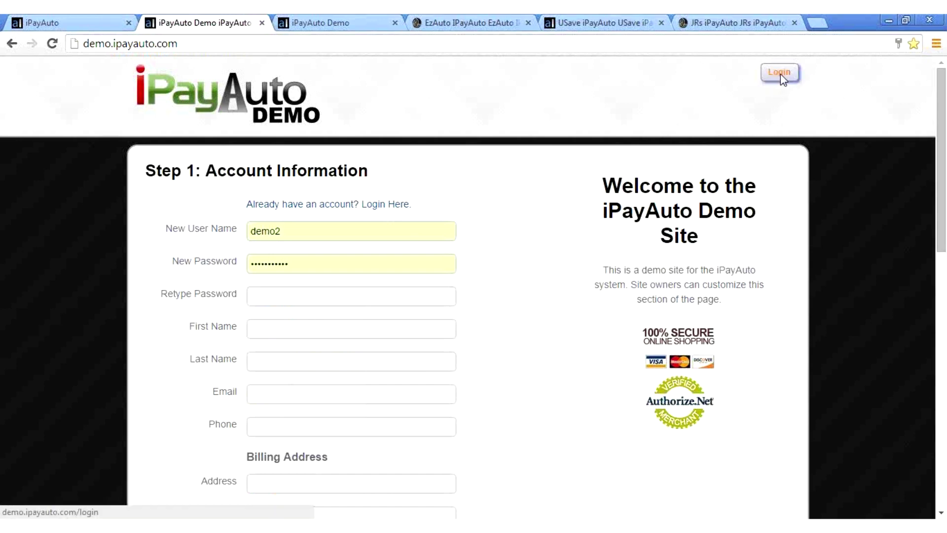
double_click(469, 262)
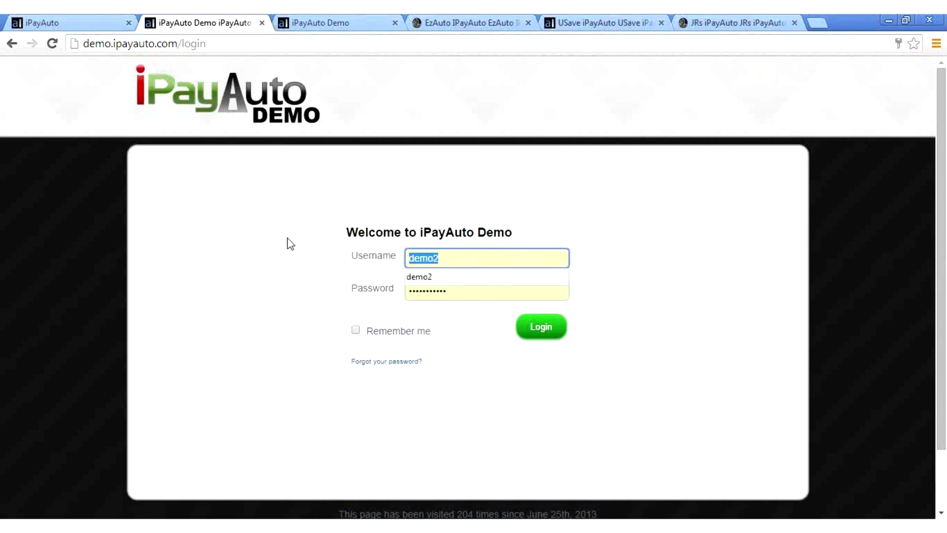
type("ad")
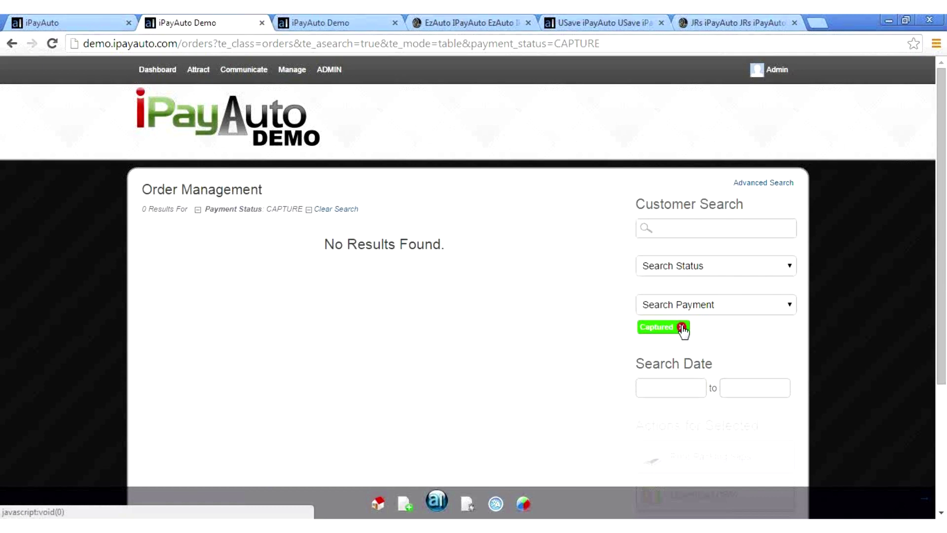
Step: Replace the Captured filter with the Error payment status and open order 2
left_click(681, 326)
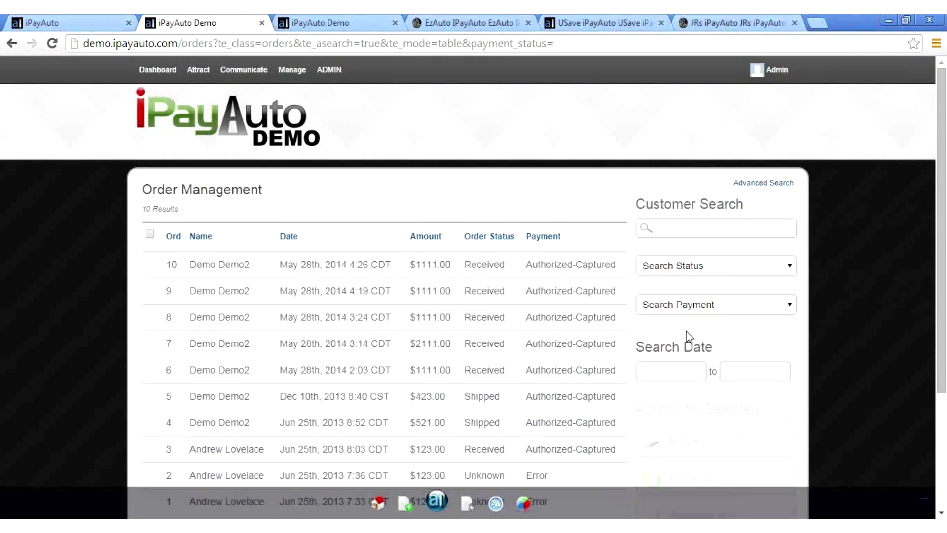
left_click(722, 303)
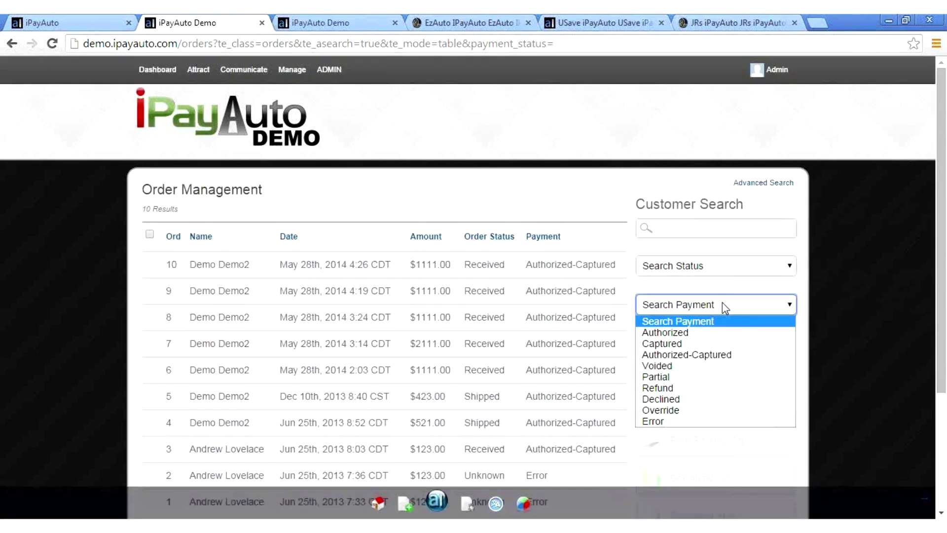
left_click(682, 420)
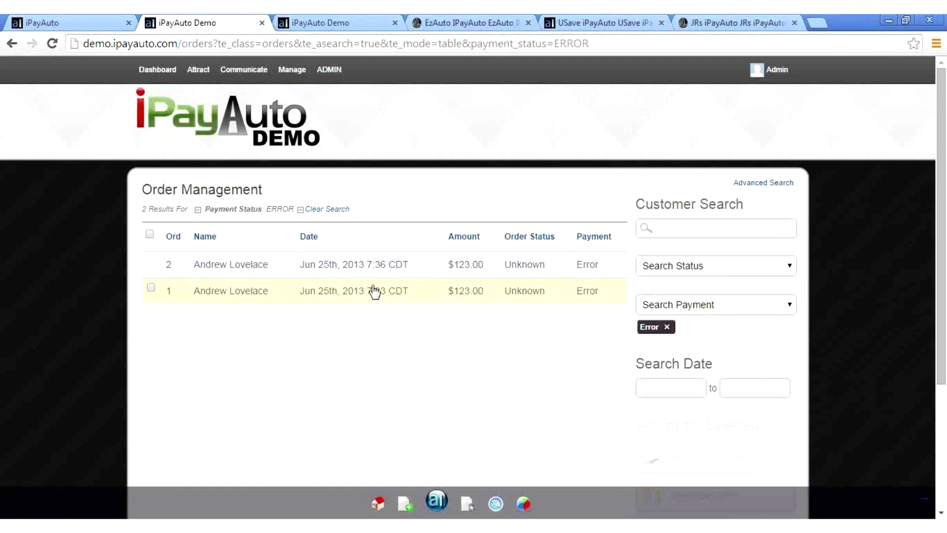
left_click(295, 274)
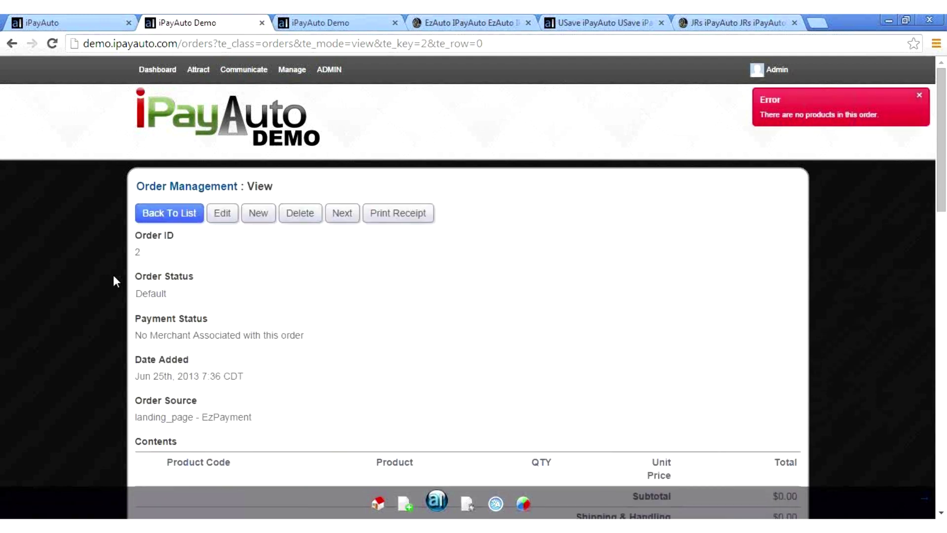
Step: Close the no-products error notice and scroll down through order 2's details
scroll(113, 274, "down", 2)
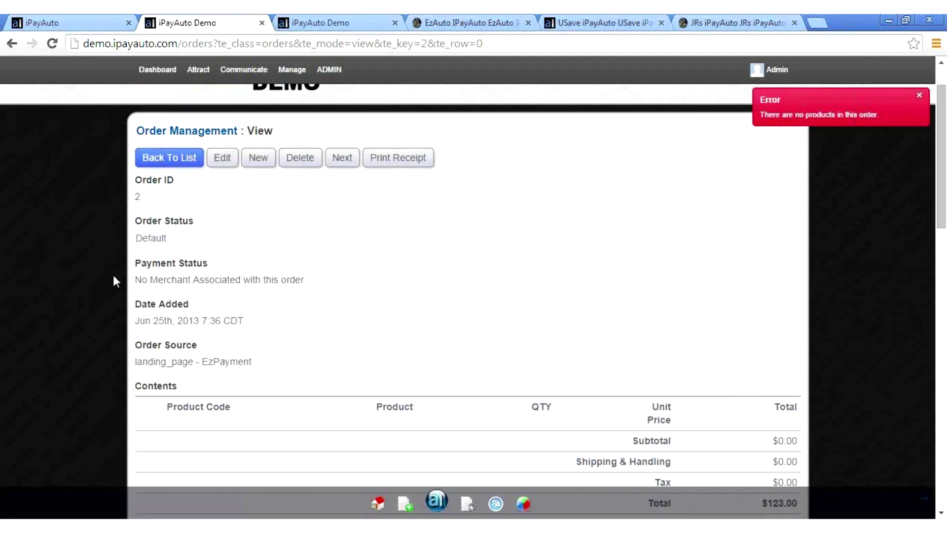
left_click(919, 96)
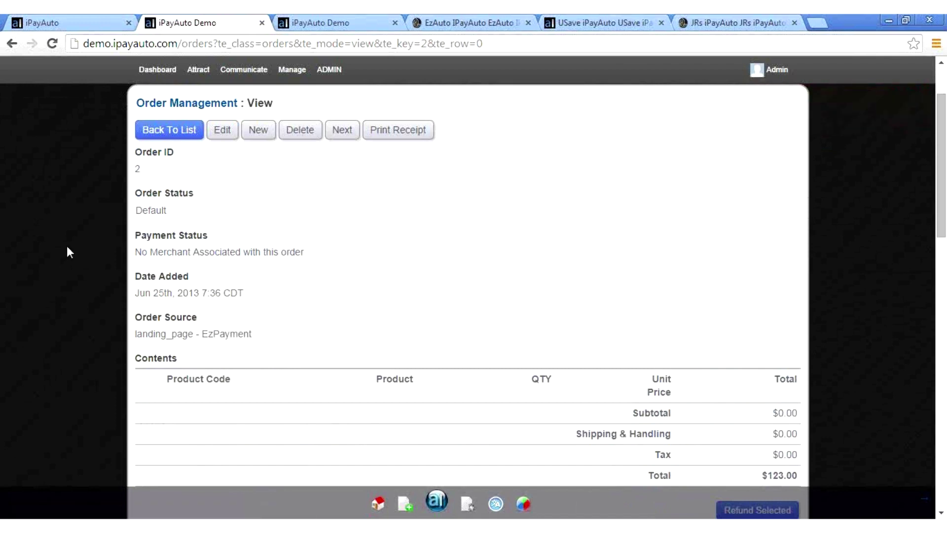
scroll(66, 252, "down", 1)
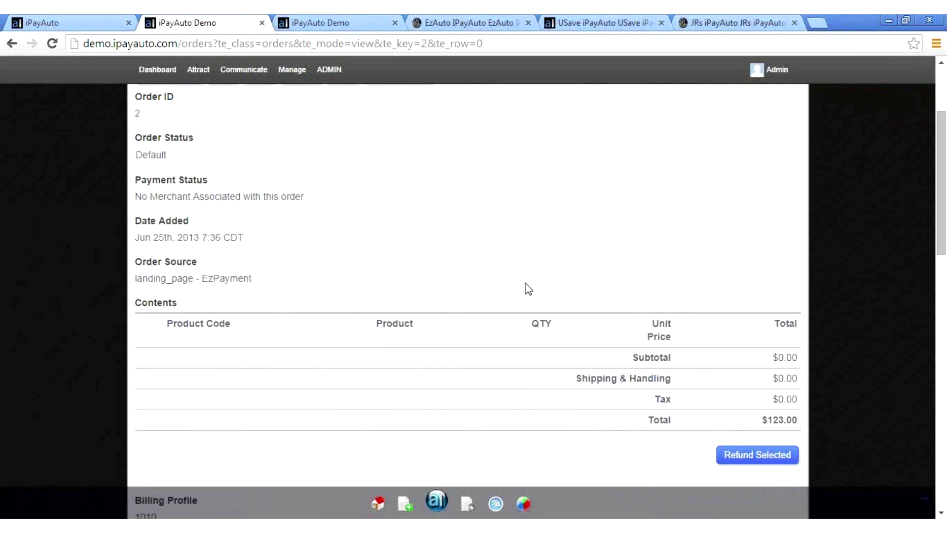
scroll(528, 288, "up", 1)
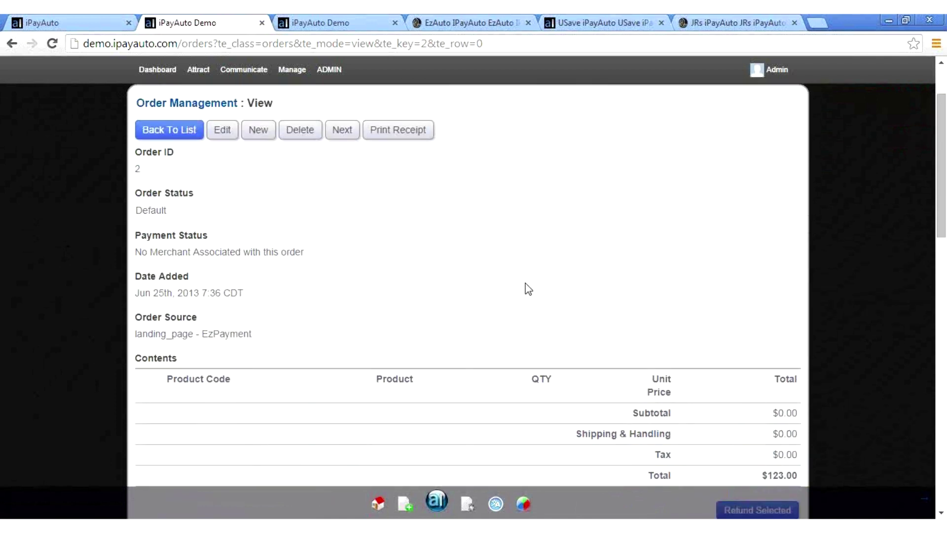
scroll(528, 288, "down", 1)
scroll(528, 289, "down", 4)
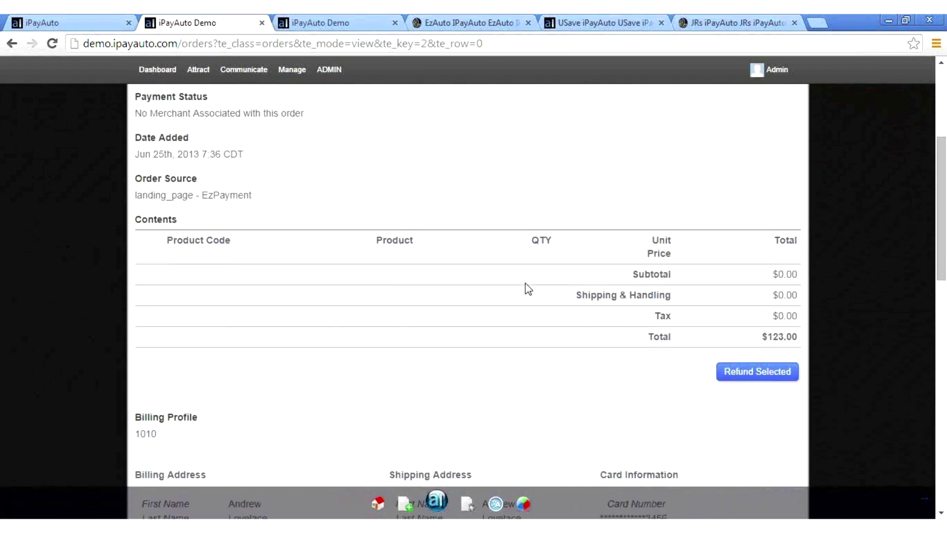
scroll(528, 288, "down", 4)
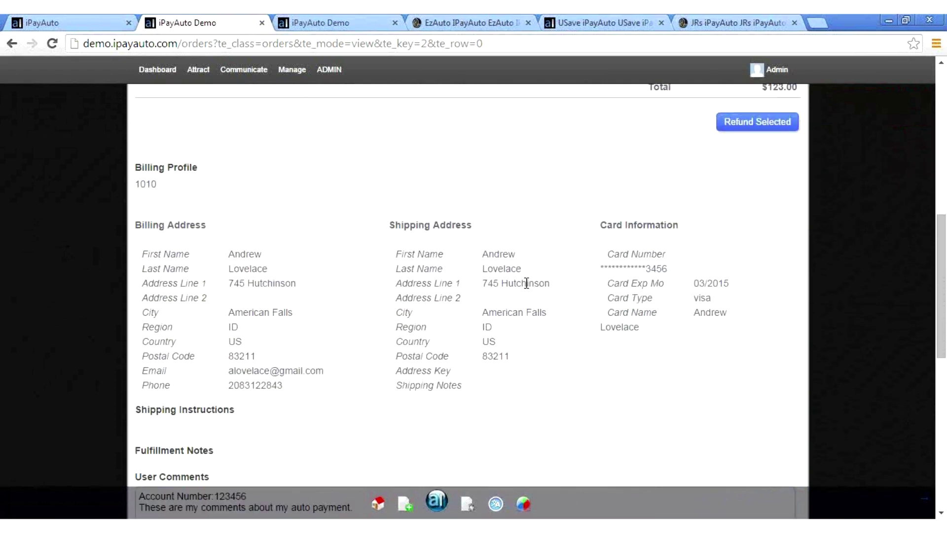
scroll(528, 289, "down", 7)
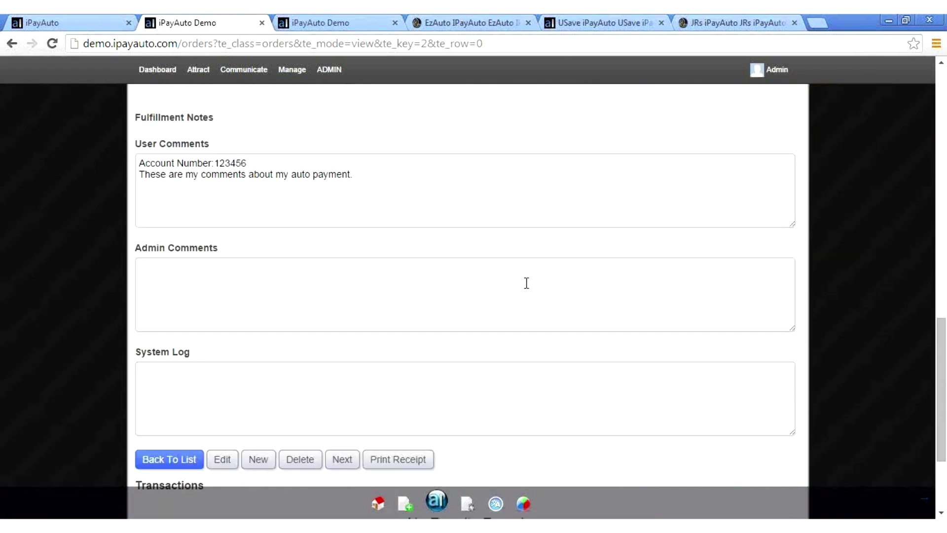
Step: Review the empty System Log and customer comment, then return to the top of order 2
left_click(208, 283)
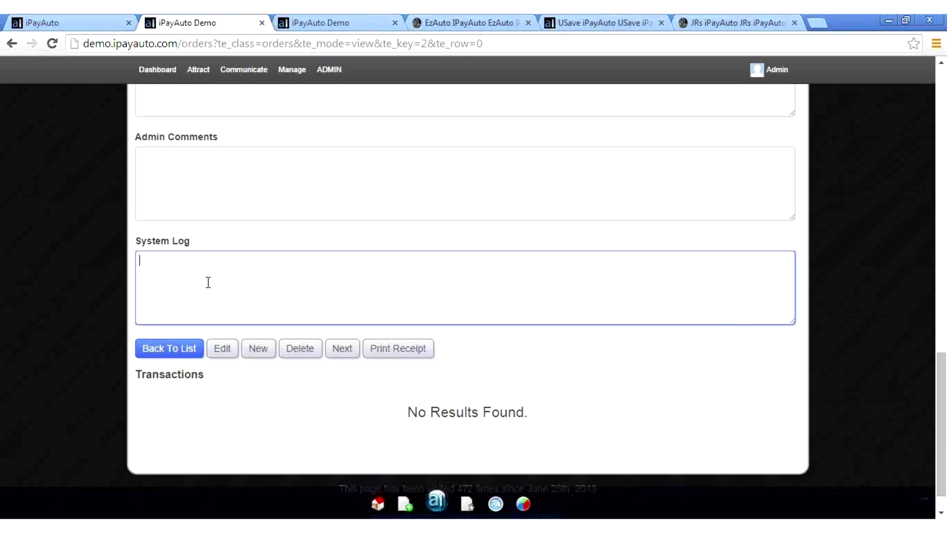
left_click(98, 231)
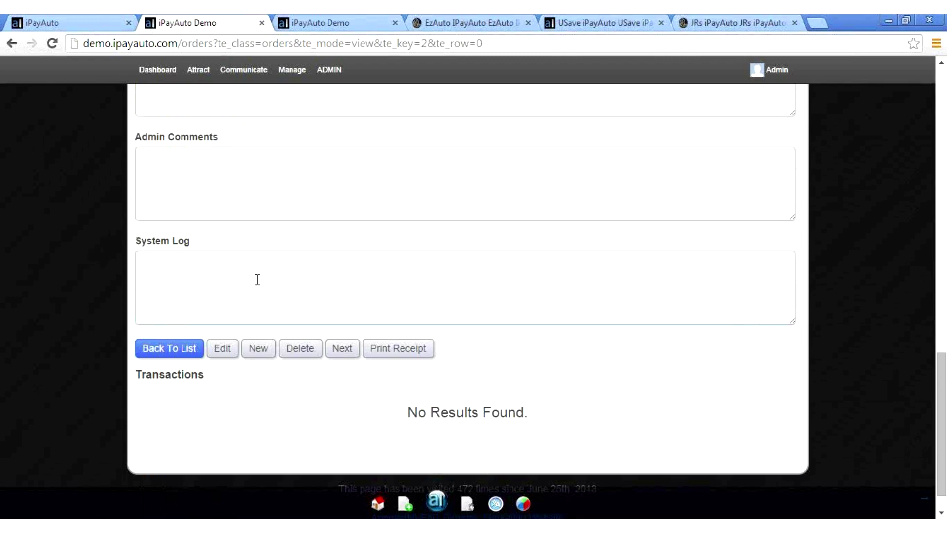
scroll(77, 241, "up", 5)
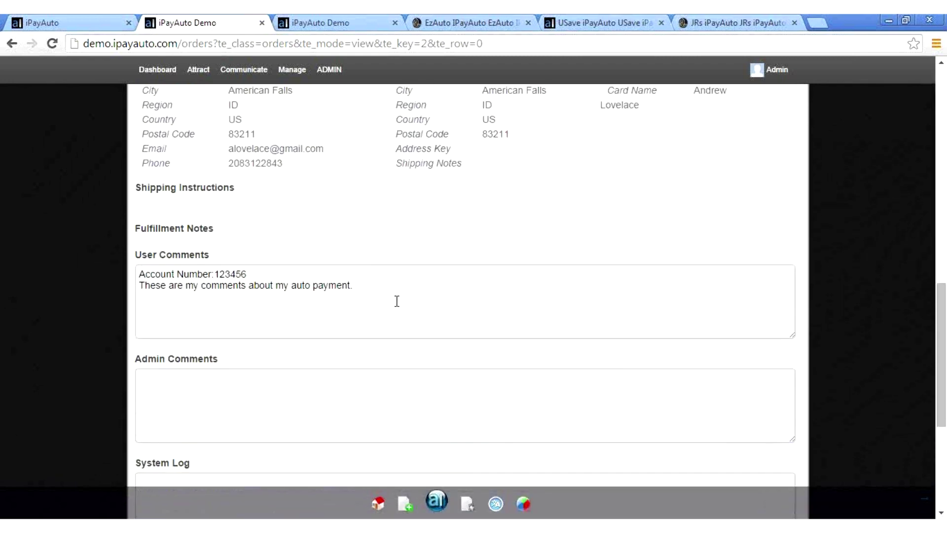
left_click_drag(391, 289, 74, 294)
left_click(74, 295)
scroll(73, 296, "up", 9)
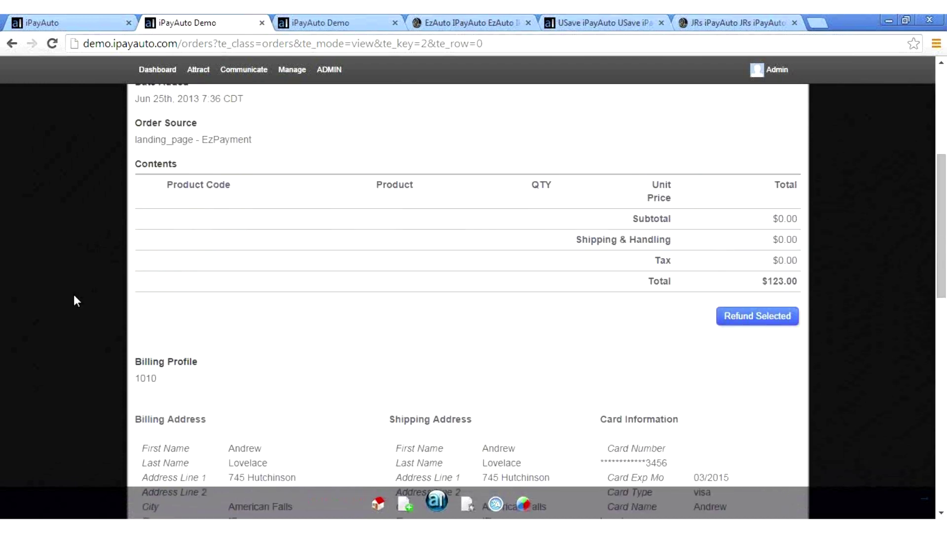
scroll(74, 296, "up", 5)
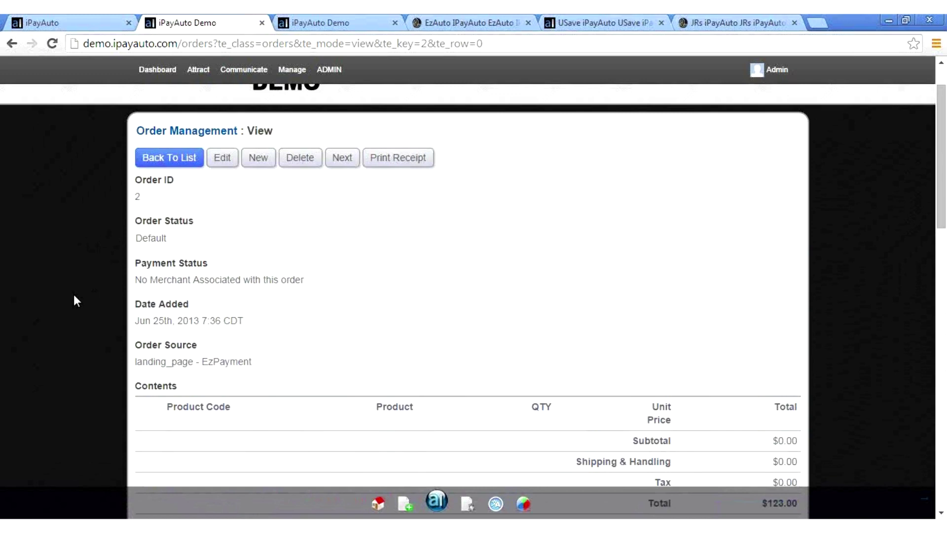
scroll(73, 294, "up", 1)
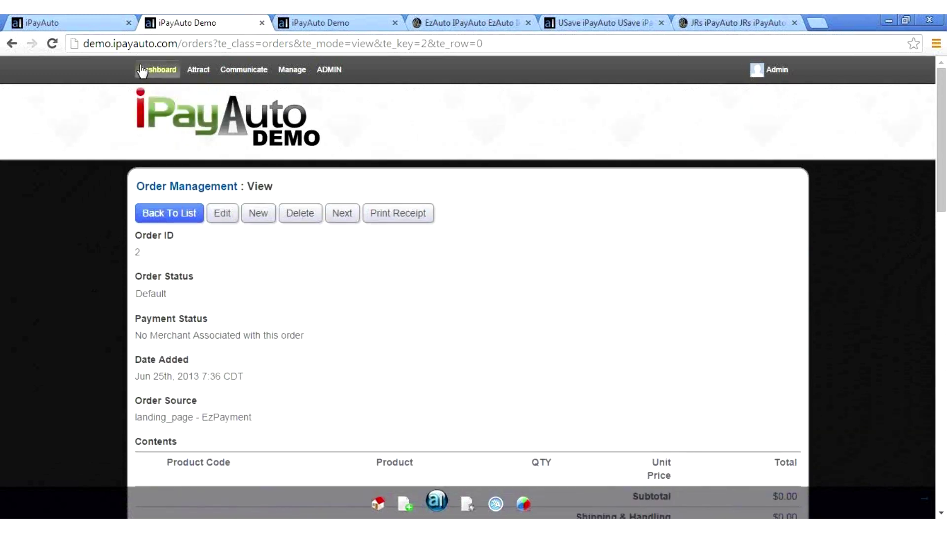
Step: Go from the Dashboard to the Customer Service lookup
left_click(141, 67)
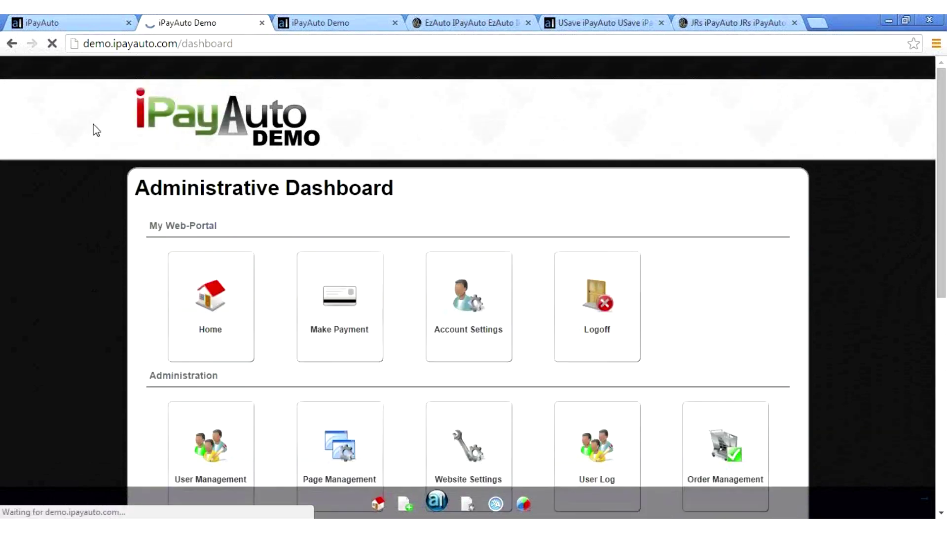
scroll(87, 199, "down", 3)
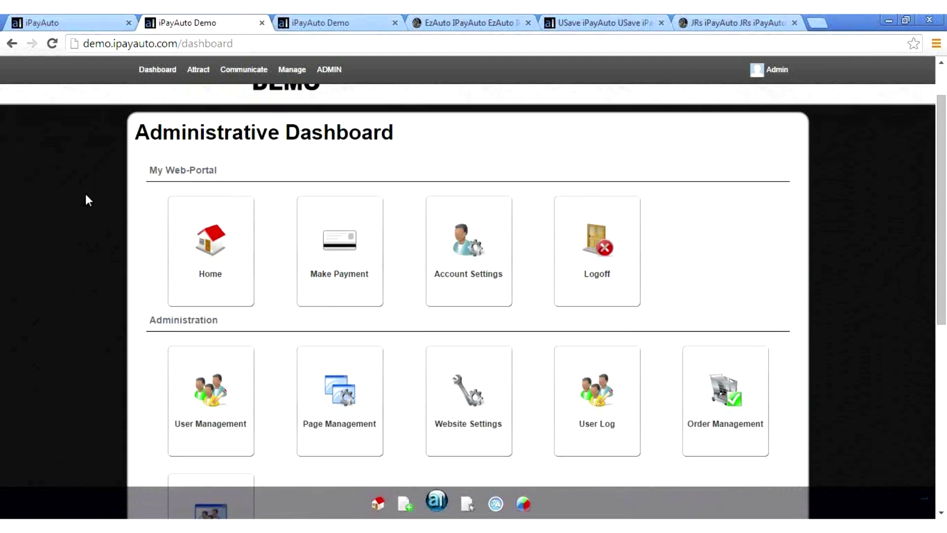
left_click(215, 387)
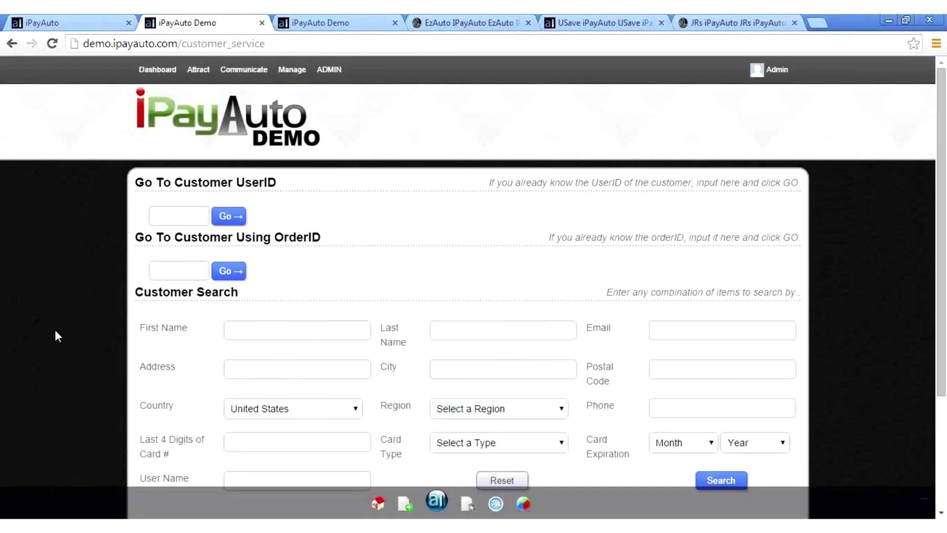
scroll(56, 331, "down", 3)
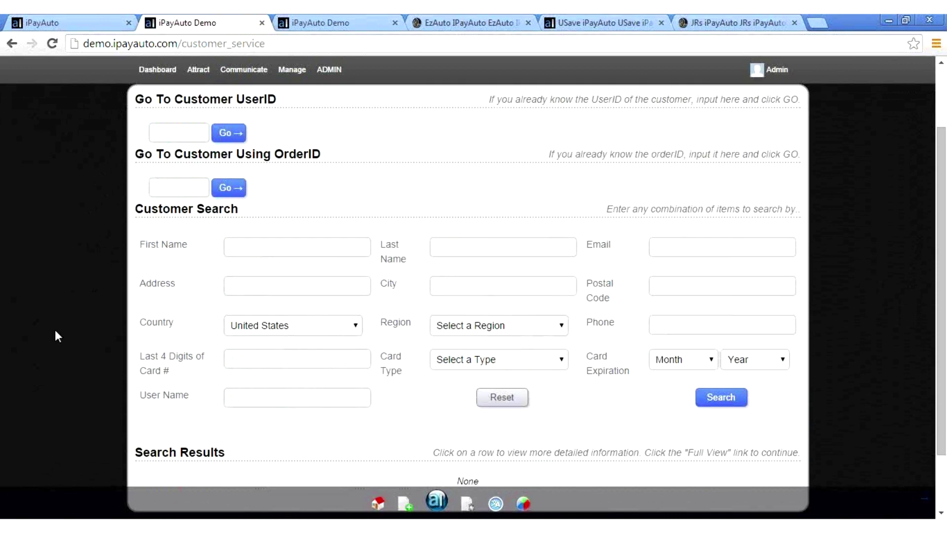
scroll(54, 329, "down", 1)
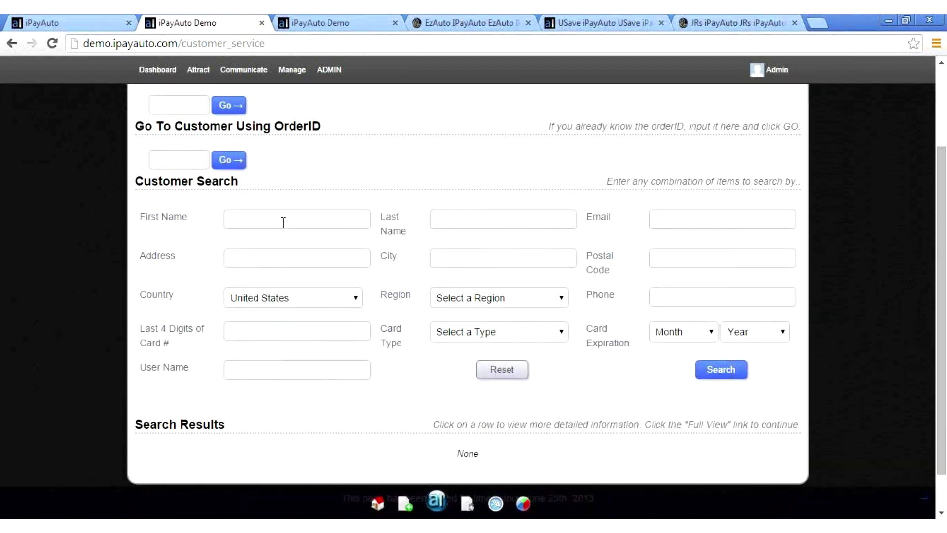
Step: Search first name 'demo' and expand the match's billing, shipping and card details
left_click(284, 222)
type("demo")
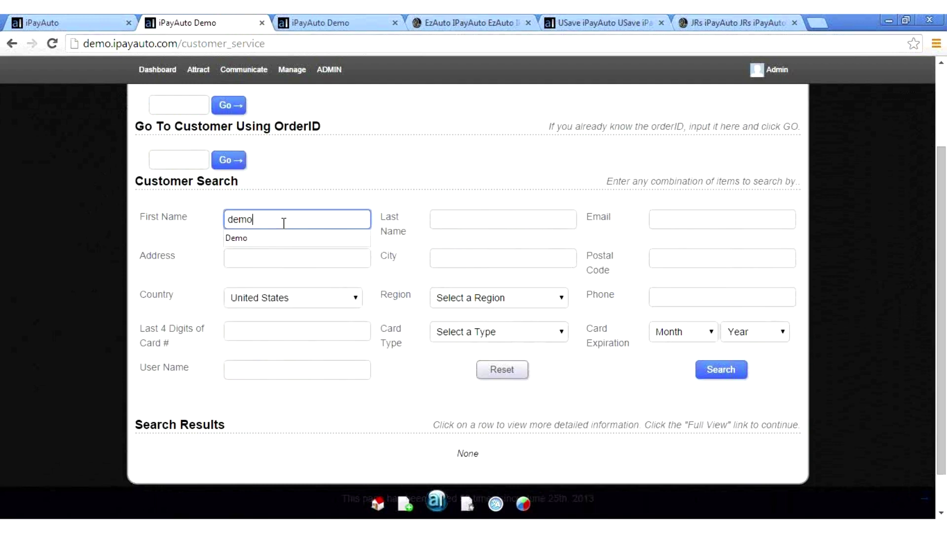
left_click(422, 177)
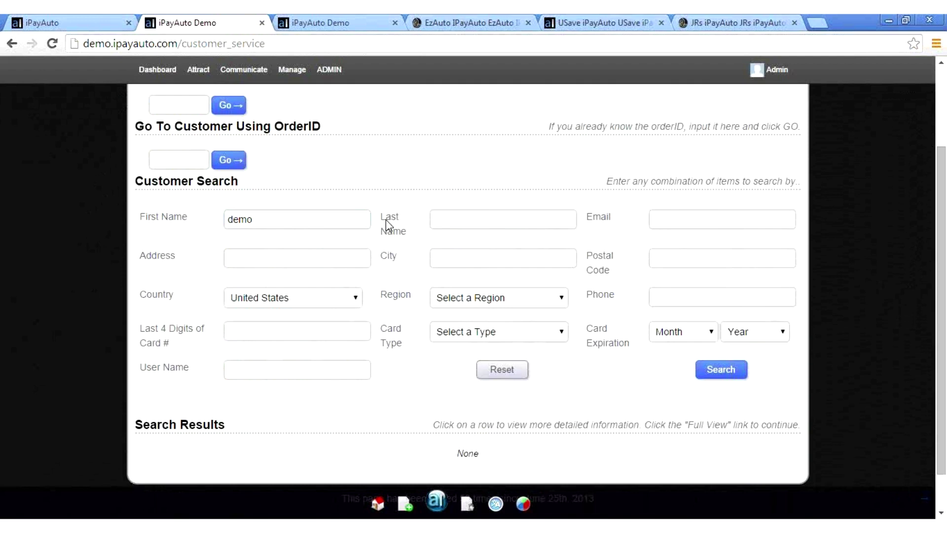
left_click(712, 380)
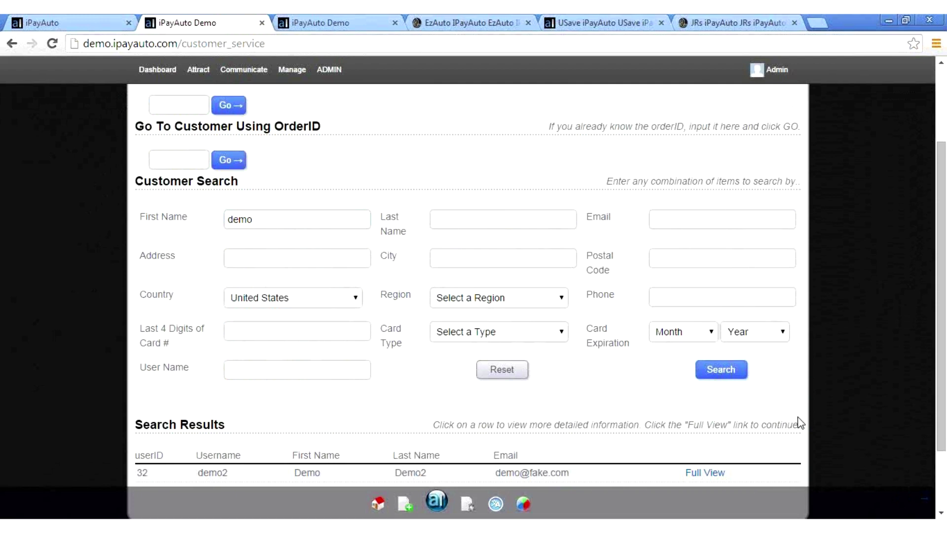
scroll(800, 423, "down", 2)
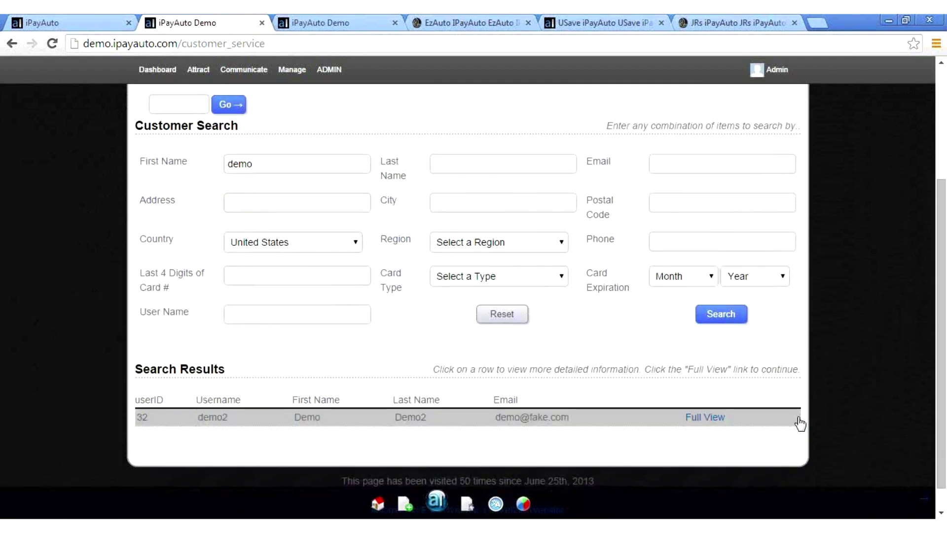
scroll(800, 422, "down", 1)
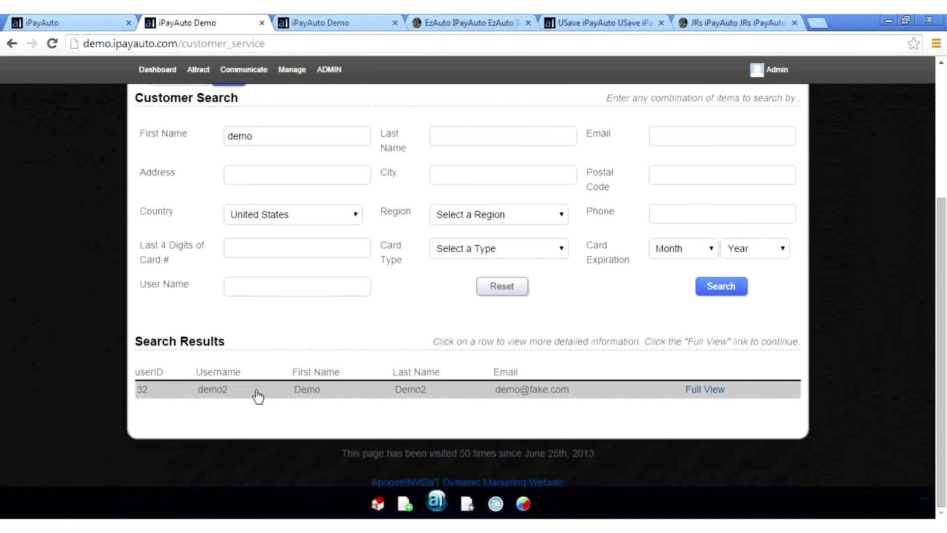
left_click(257, 395)
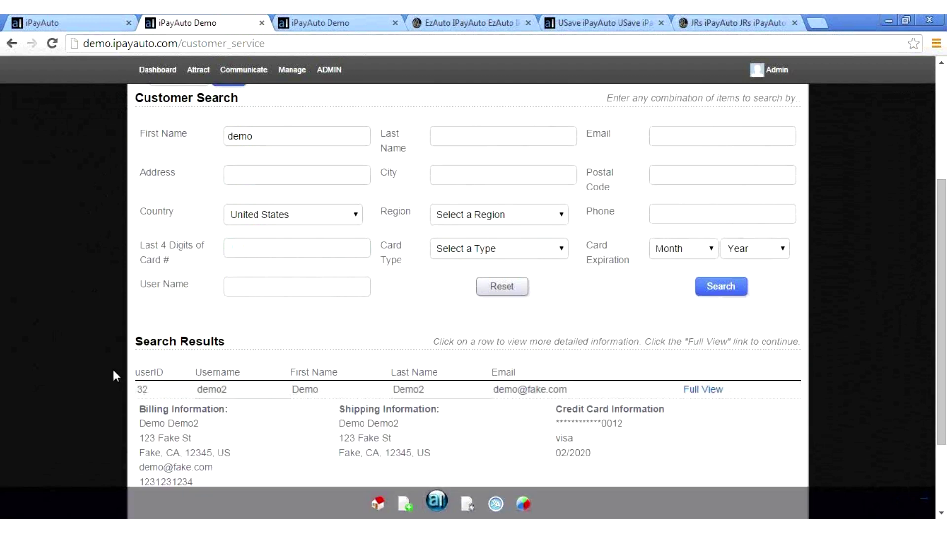
scroll(113, 375, "down", 3)
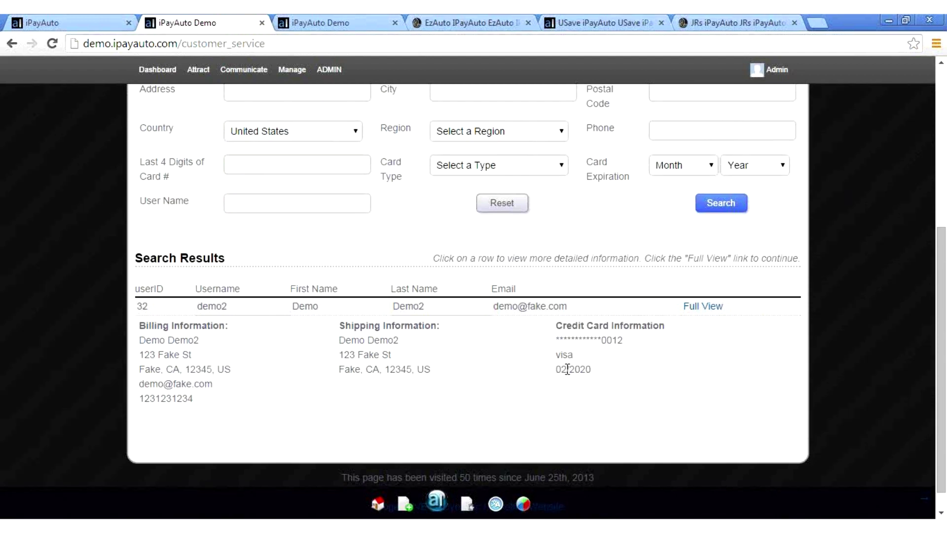
left_click(702, 306)
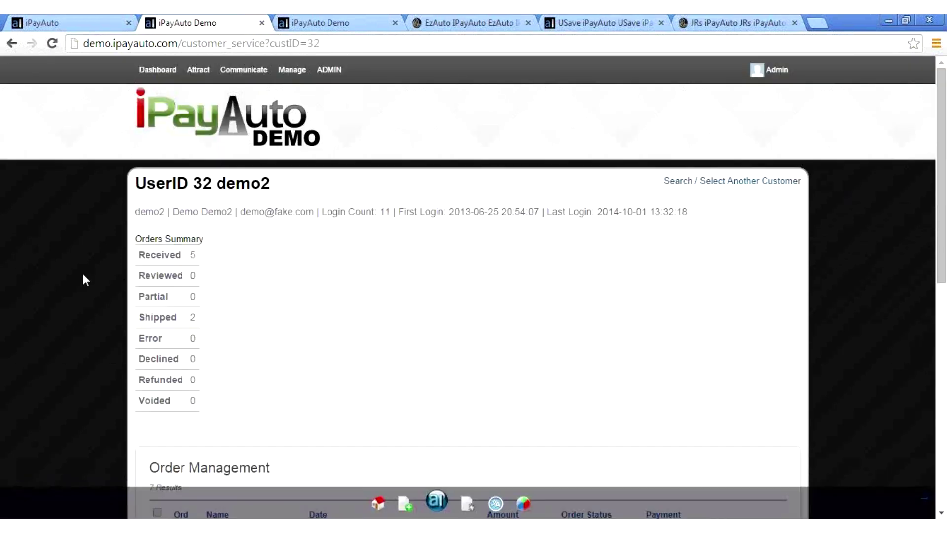
Step: Scroll through the demo customer's Order Management and Billing Profiles, then return to the Dashboard
scroll(82, 273, "down", 3)
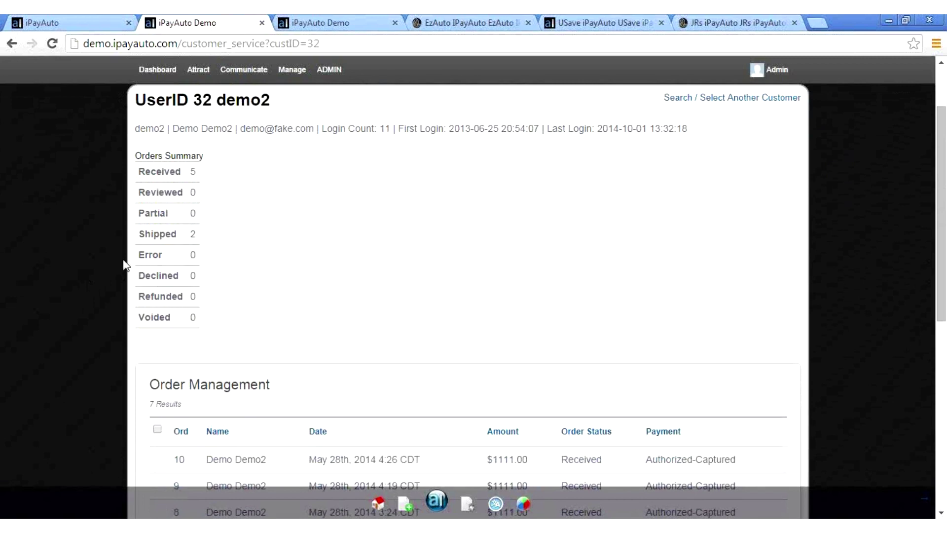
scroll(125, 265, "down", 4)
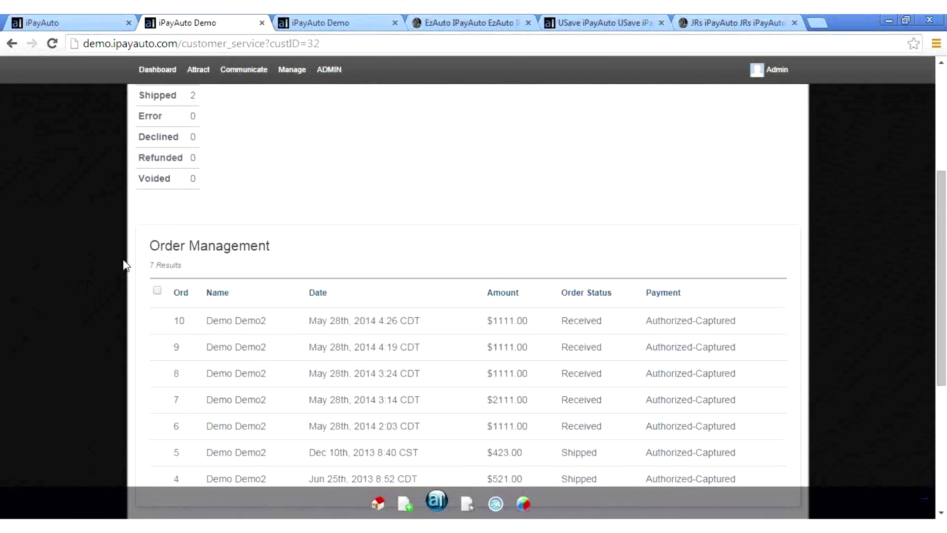
scroll(125, 265, "down", 4)
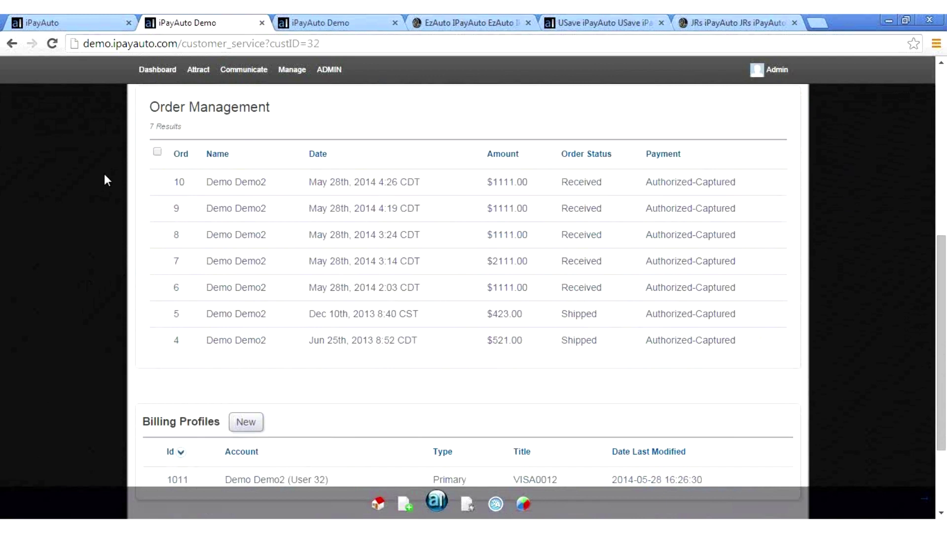
scroll(104, 174, "down", 3)
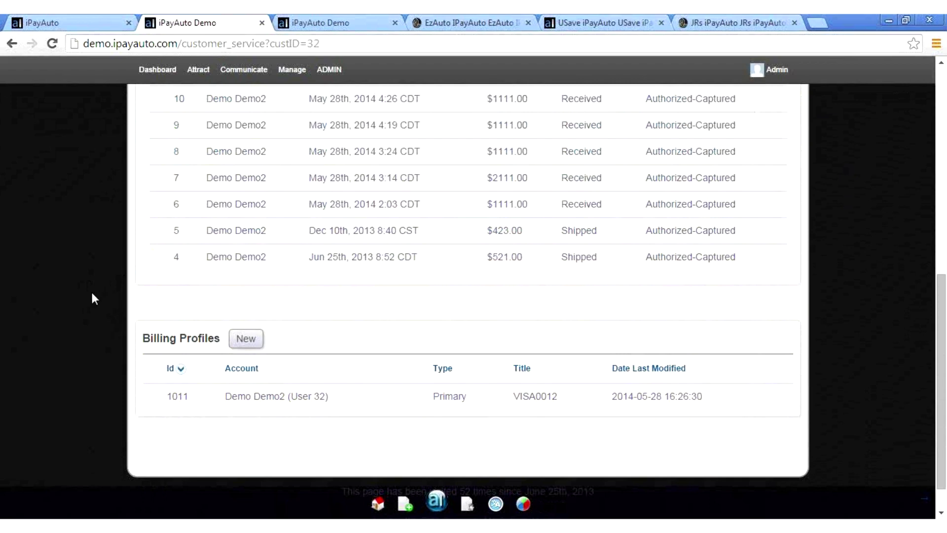
scroll(94, 298, "up", 3)
scroll(93, 295, "up", 6)
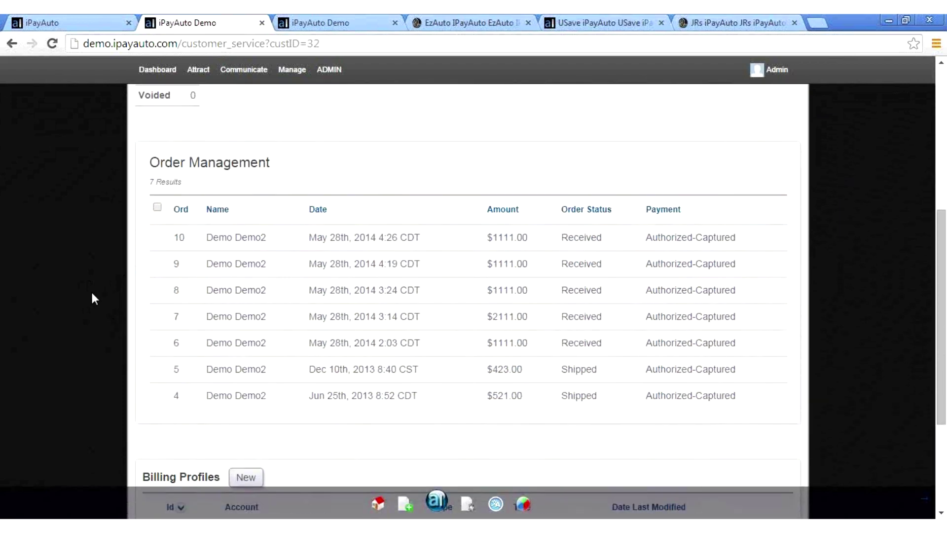
scroll(92, 296, "up", 1)
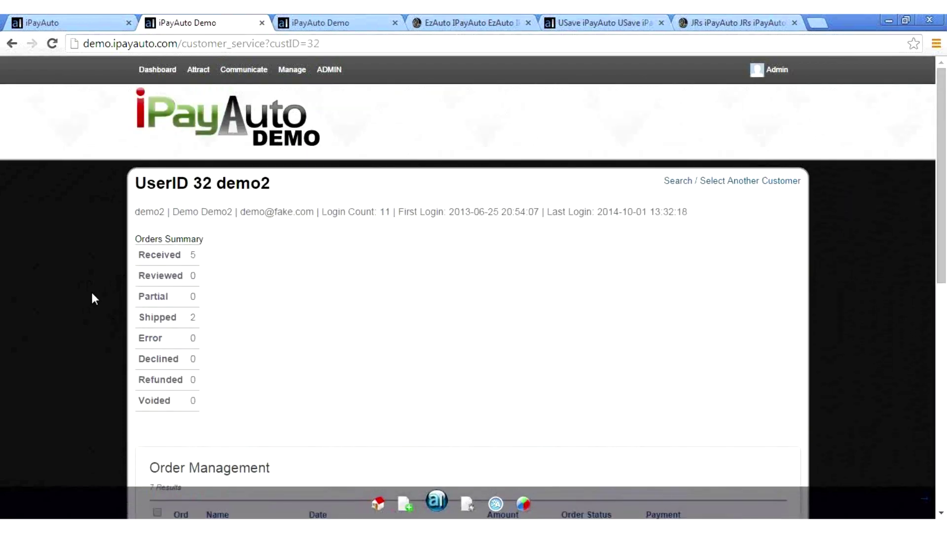
left_click(158, 72)
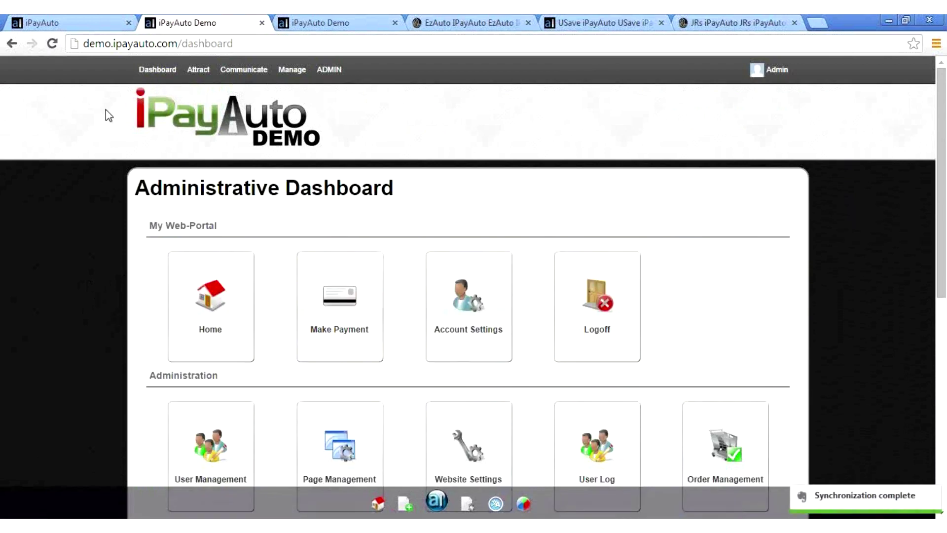
scroll(105, 109, "down", 3)
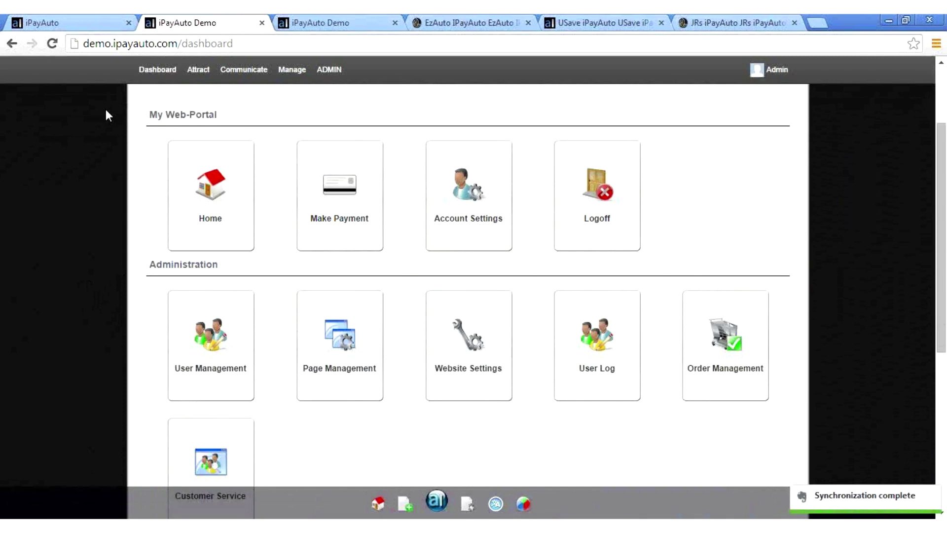
scroll(105, 114, "down", 1)
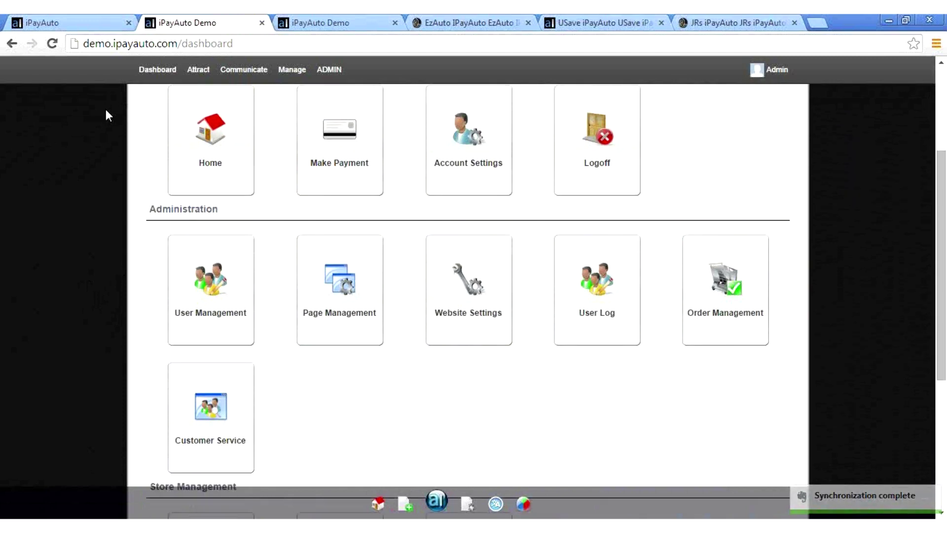
scroll(106, 111, "up", 4)
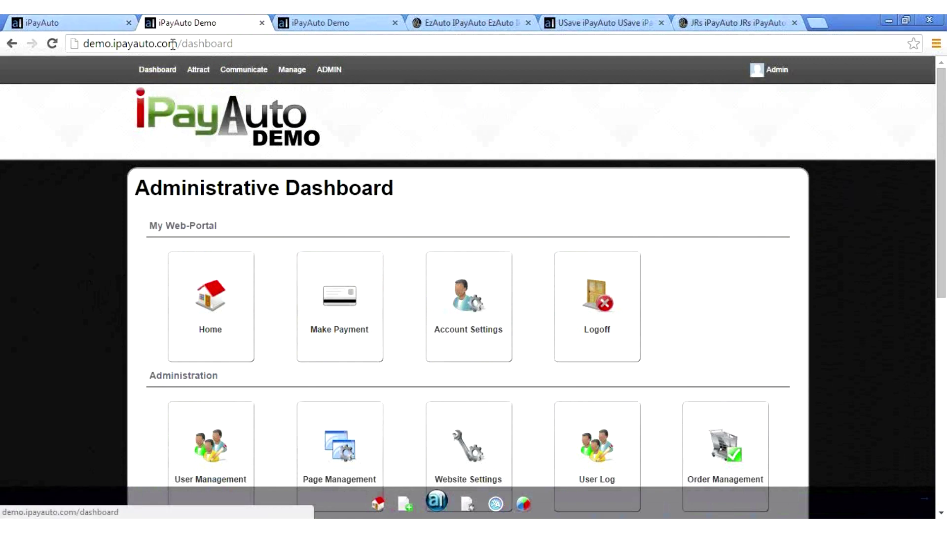
Step: Load the site home page and show the Account Number message in Step 2: Payment Information
left_click_drag(178, 43, 234, 43)
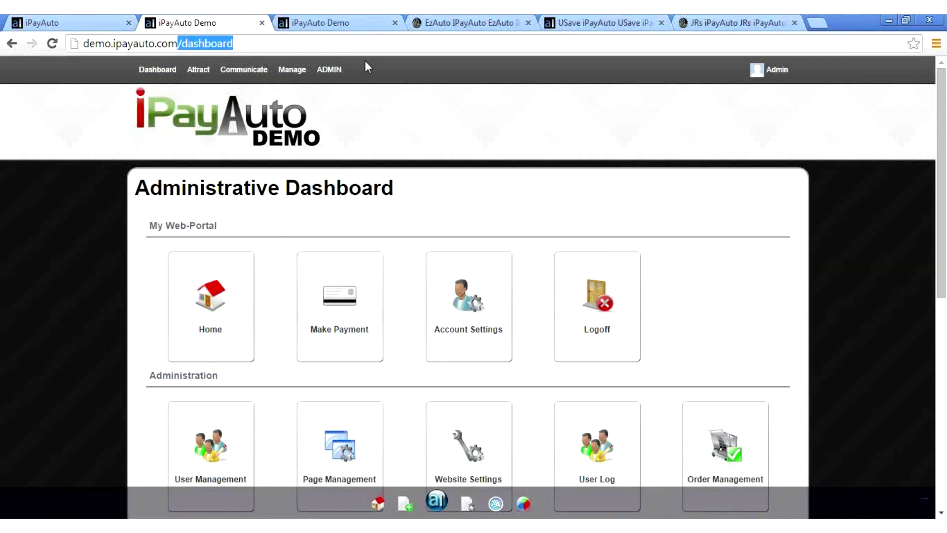
key("BackSpace")
key("Return")
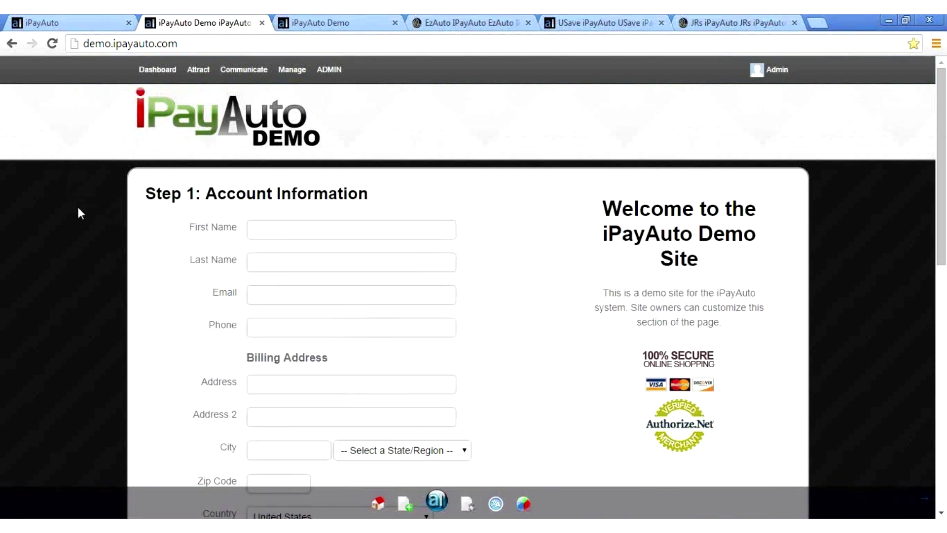
scroll(77, 205, "down", 2)
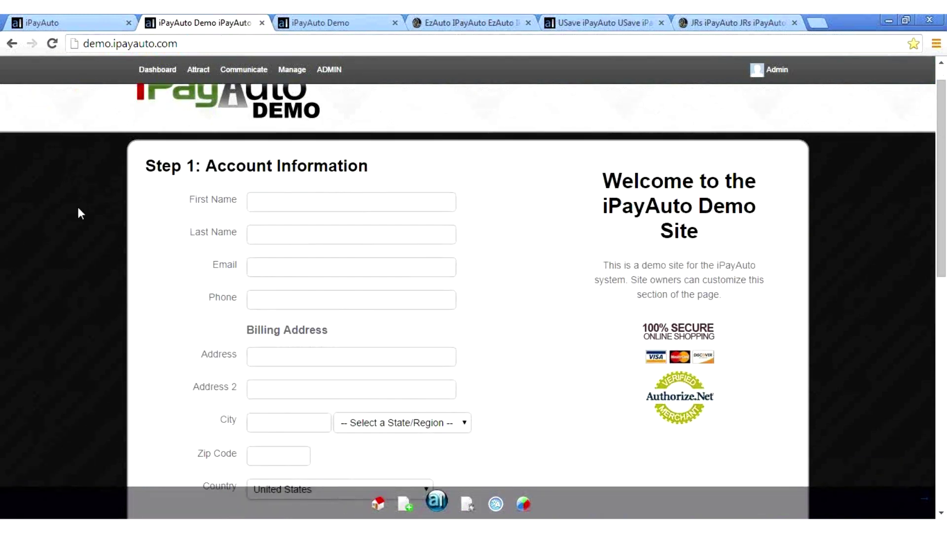
left_click(195, 73)
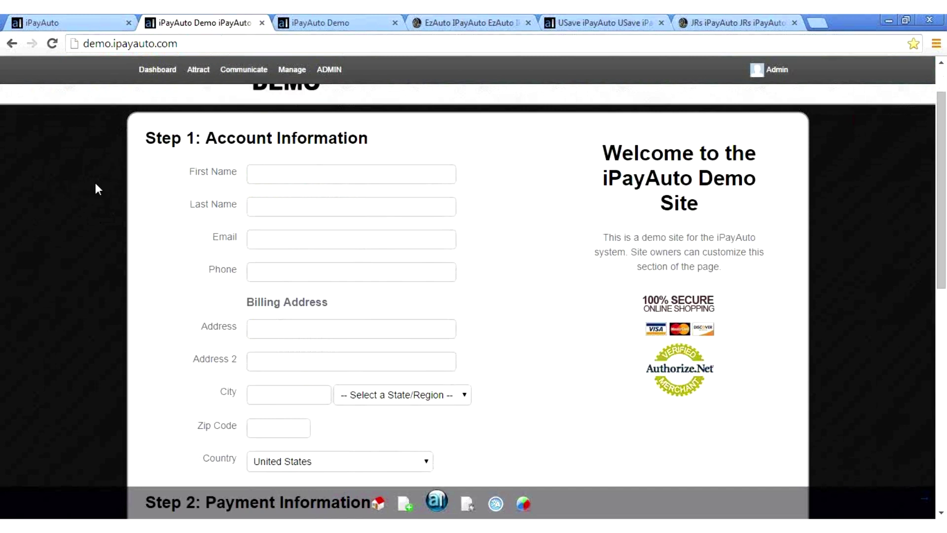
scroll(95, 184, "down", 1)
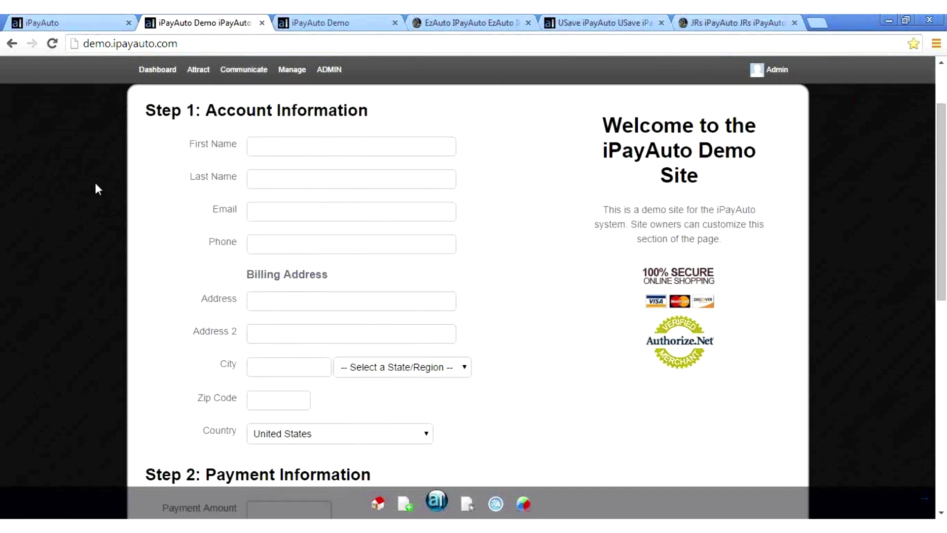
scroll(96, 182, "down", 8)
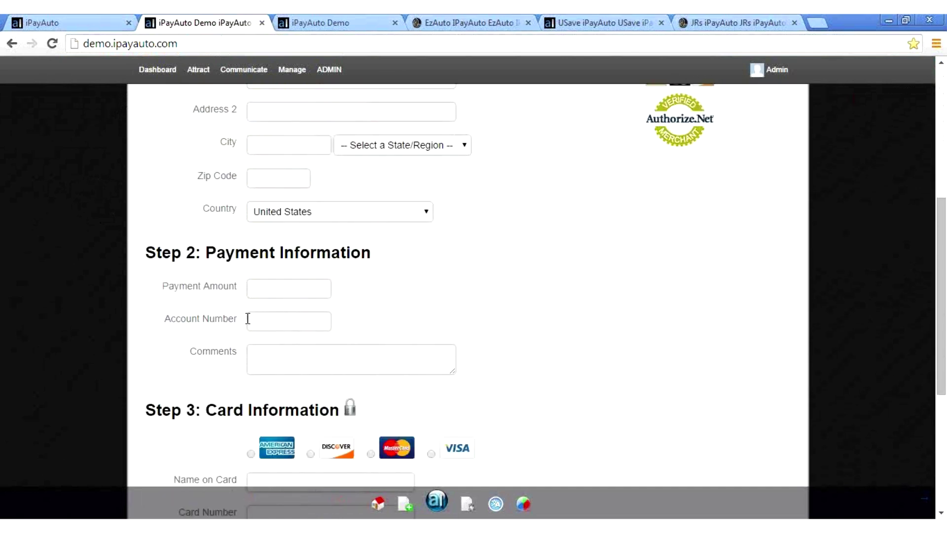
left_click(276, 321)
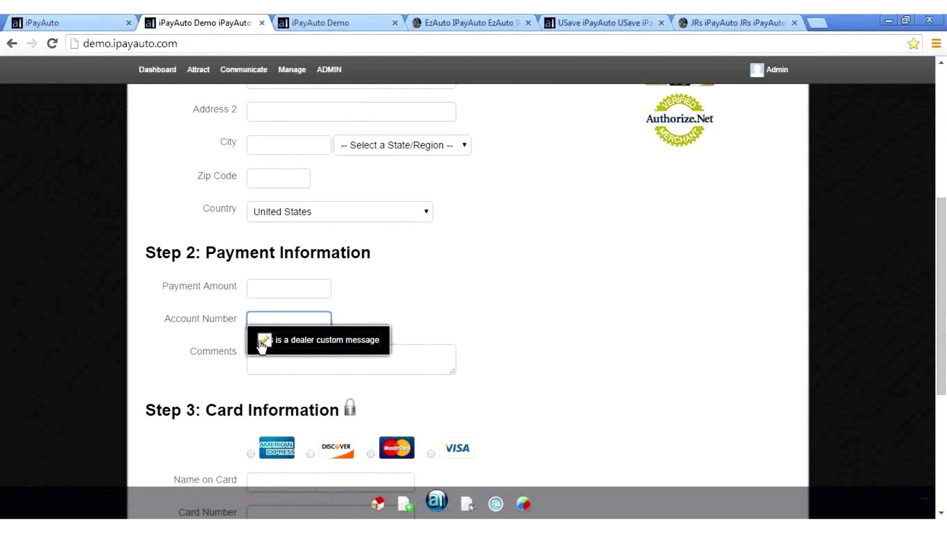
Step: Replace the Account Number help text with 'Enter your VIN here please!', save it, and verify
left_click(262, 344)
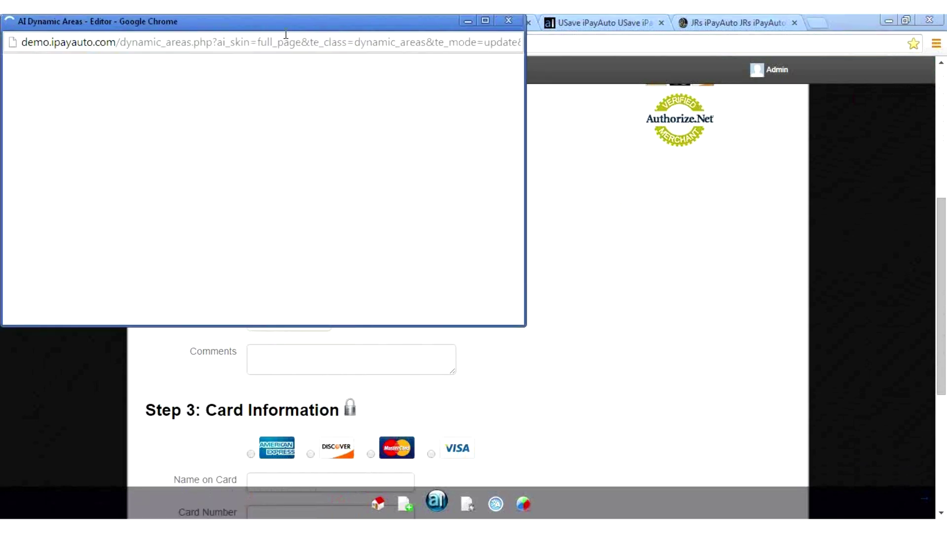
left_click_drag(286, 34, 652, 92)
left_click_drag(518, 161, 359, 138)
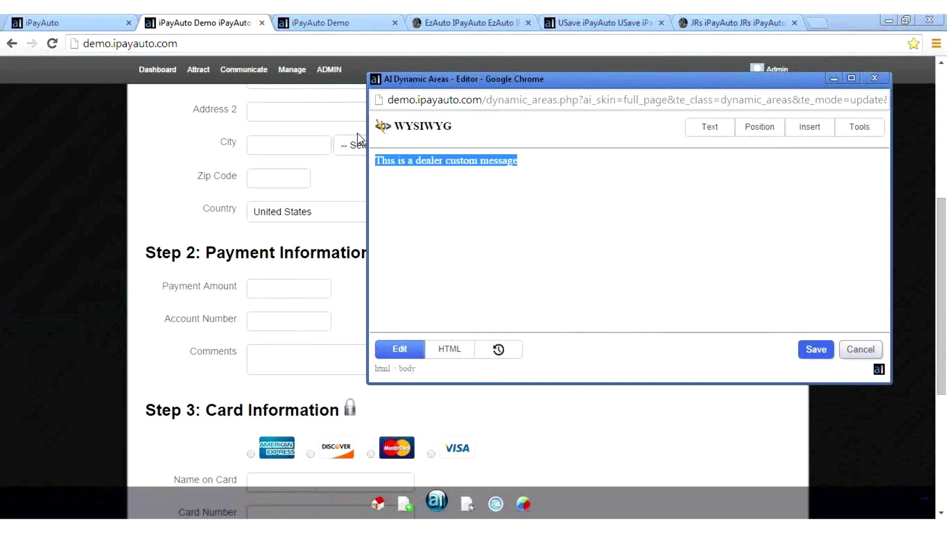
type("Enter your ")
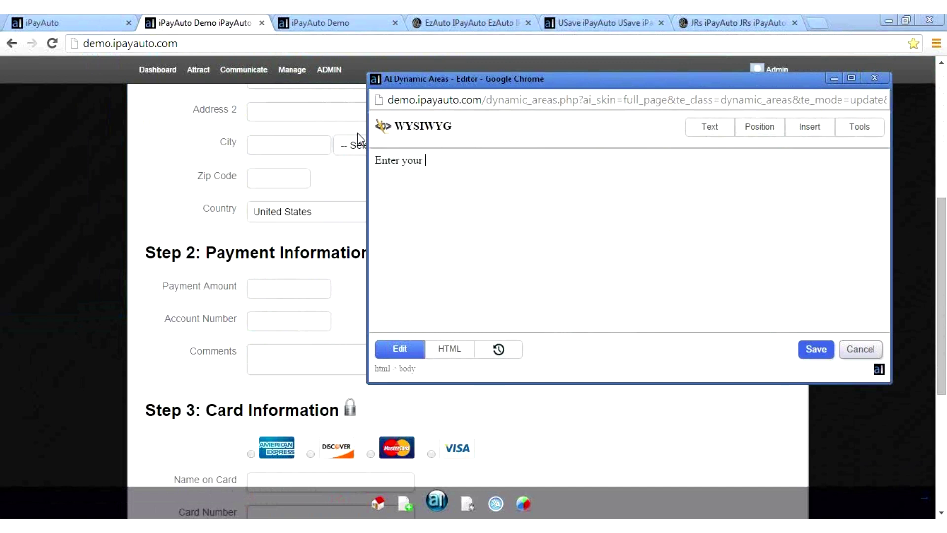
type("VIN here please!")
left_click(827, 354)
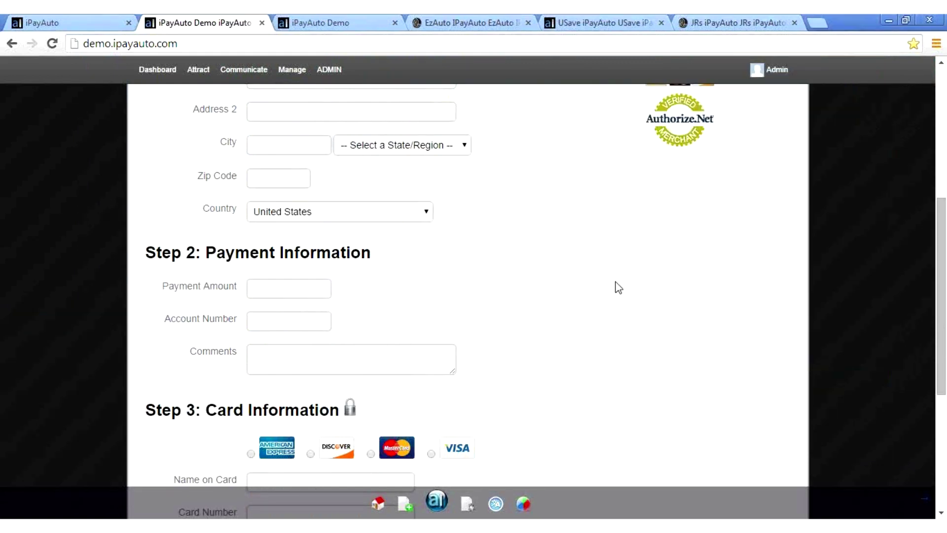
left_click(296, 324)
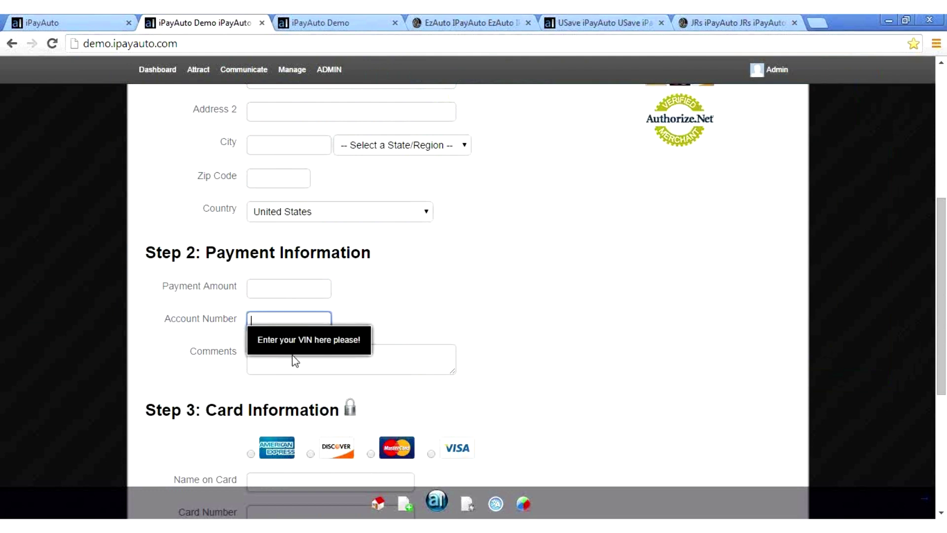
left_click(510, 323)
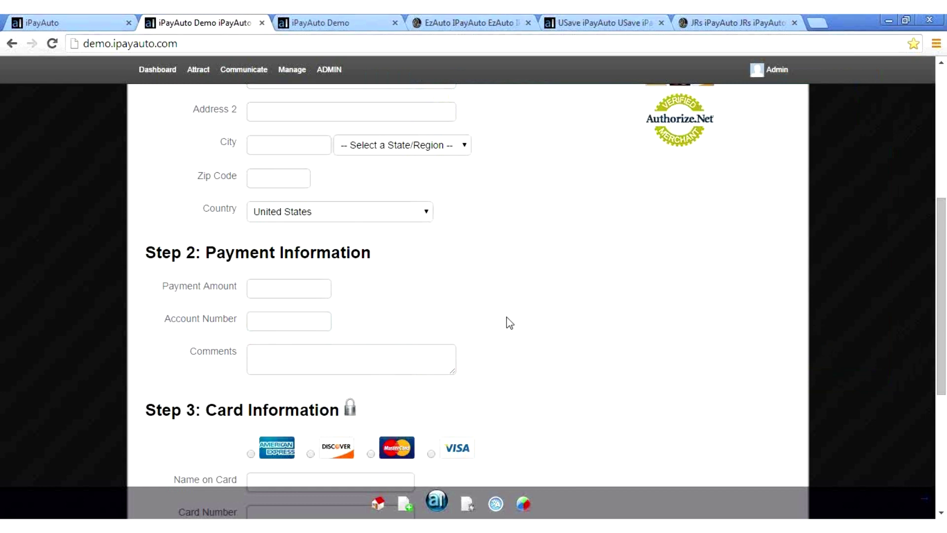
scroll(509, 323, "up", 5)
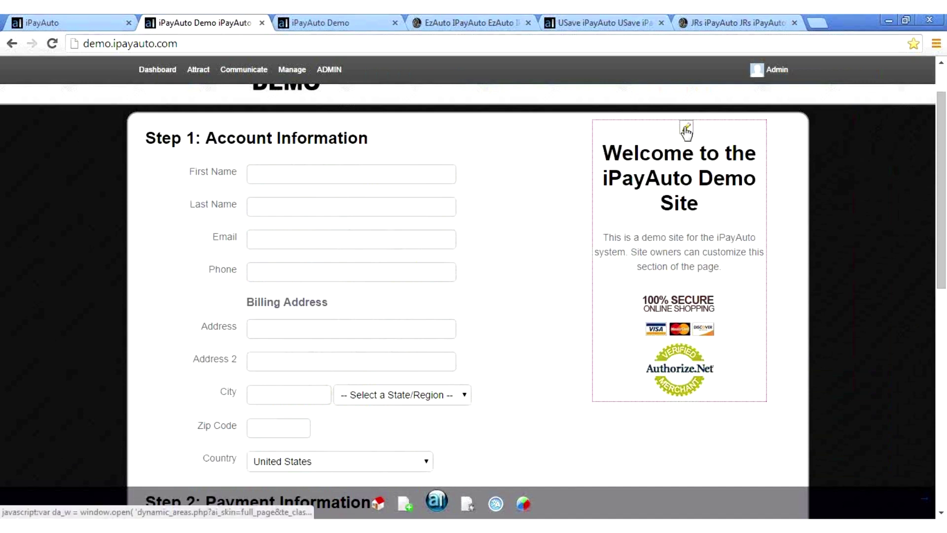
left_click(686, 129)
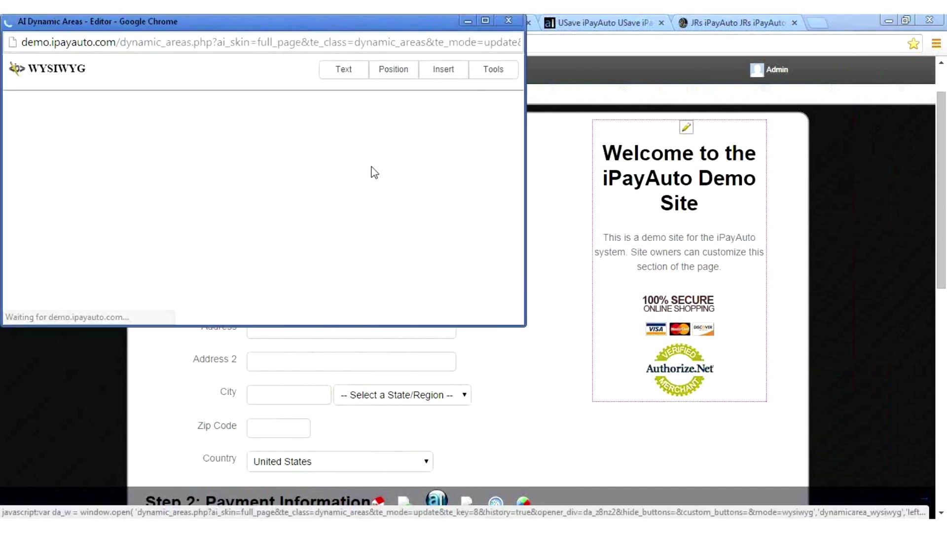
left_click_drag(260, 29, 277, 34)
left_click_drag(389, 26, 432, 75)
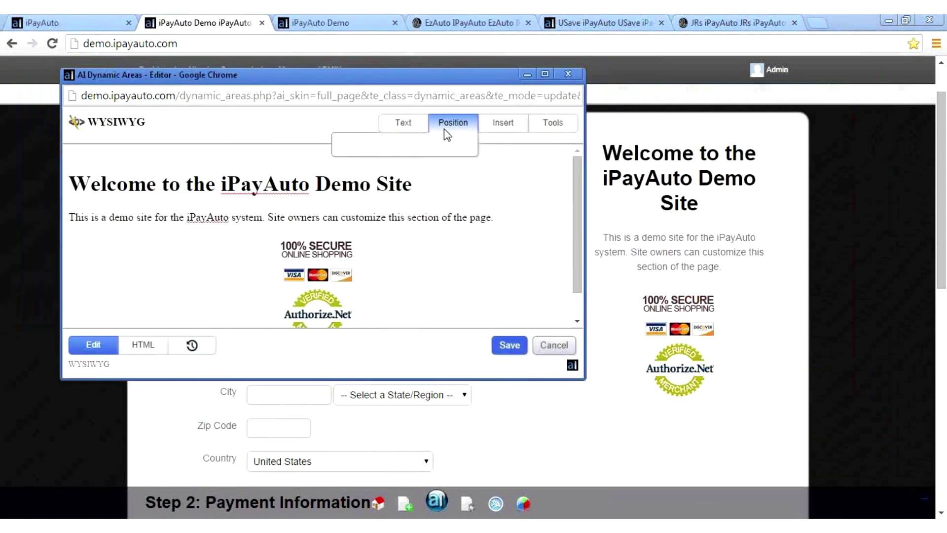
mouse_move(661, 170)
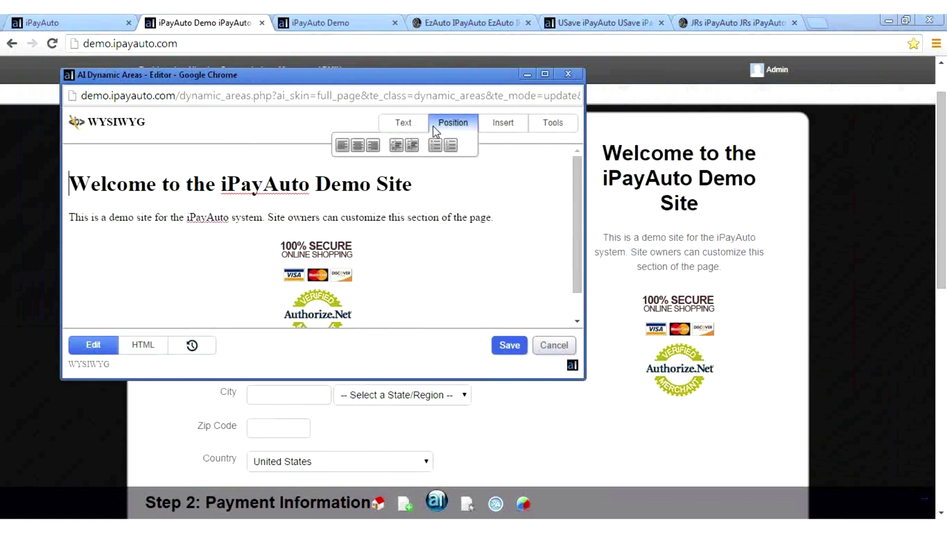
mouse_move(410, 127)
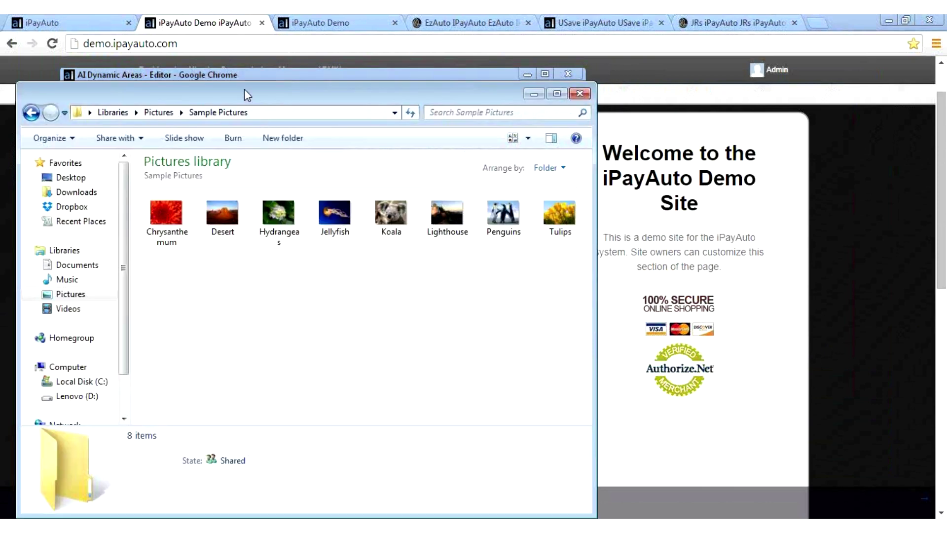
left_click_drag(244, 90, 628, 154)
left_click_drag(550, 278, 318, 218)
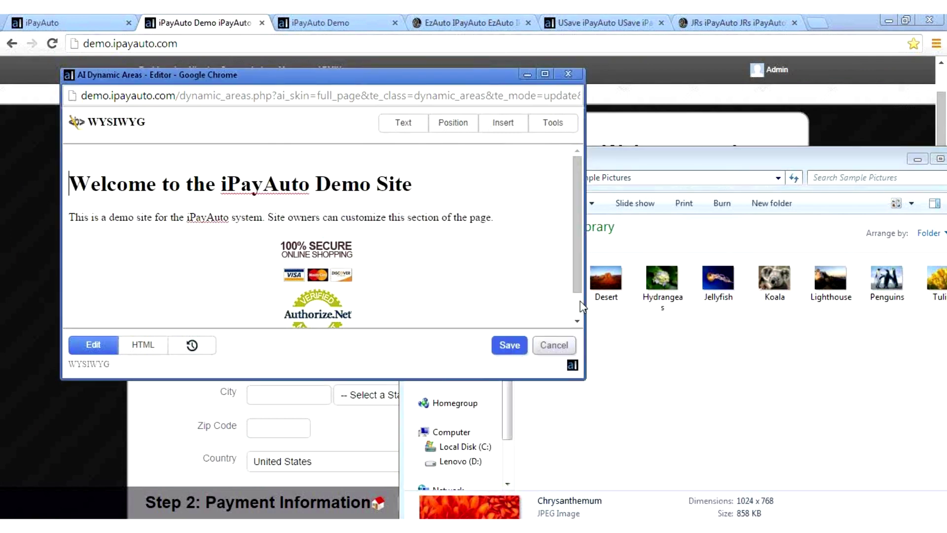
scroll(581, 306, "down", 1)
scroll(581, 306, "up", 1)
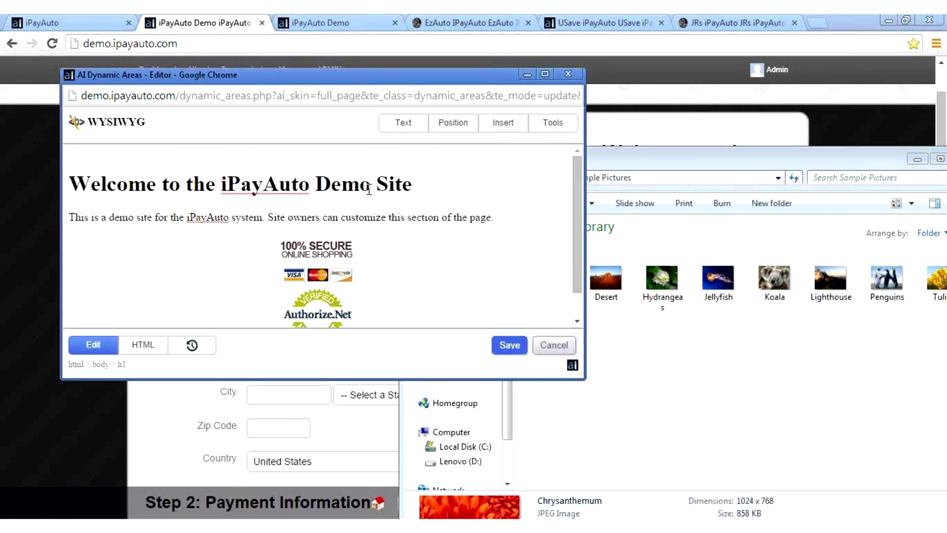
left_click(389, 217)
mouse_move(453, 123)
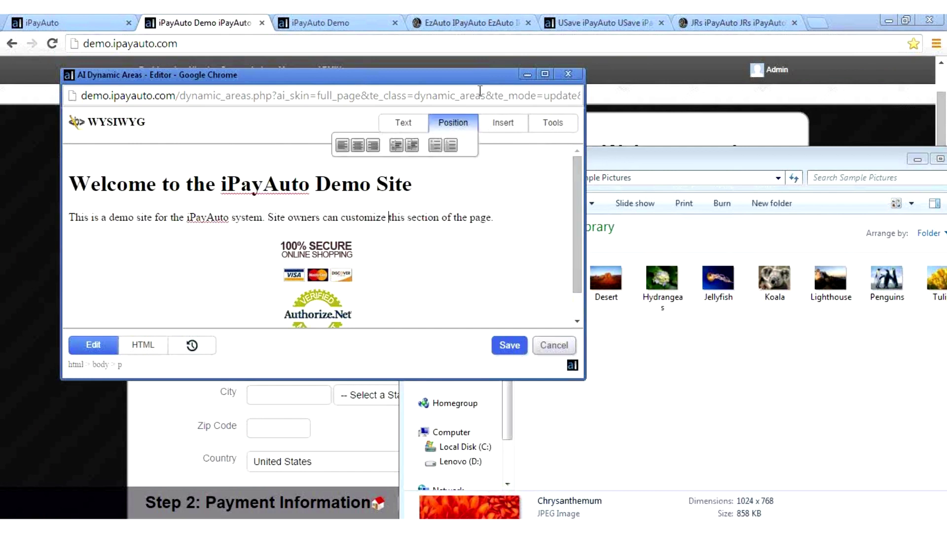
left_click(572, 74)
Step: Bring the demo payment page forward and open the Terms & Conditions window from Step 3
left_click(122, 189)
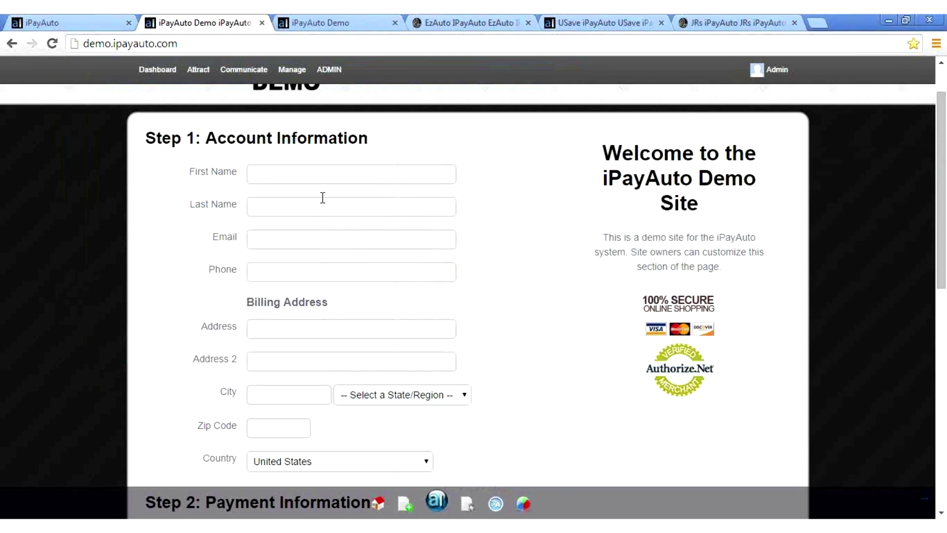
mouse_move(710, 189)
mouse_move(133, 135)
scroll(112, 252, "up", 2)
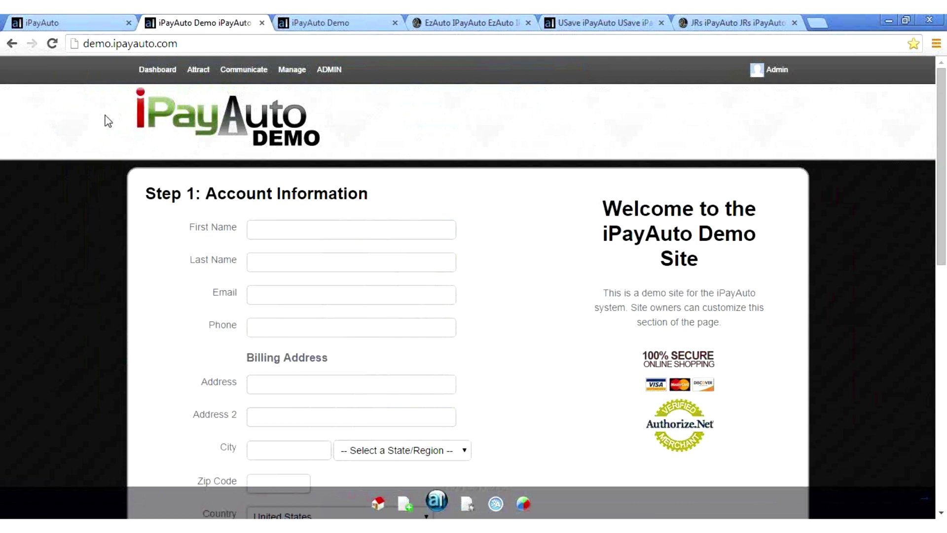
mouse_move(160, 119)
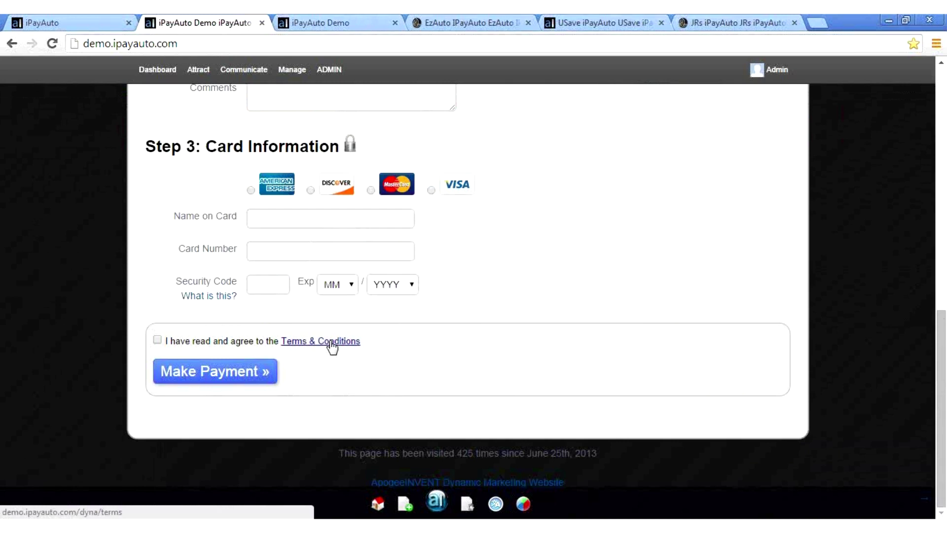
left_click(330, 342)
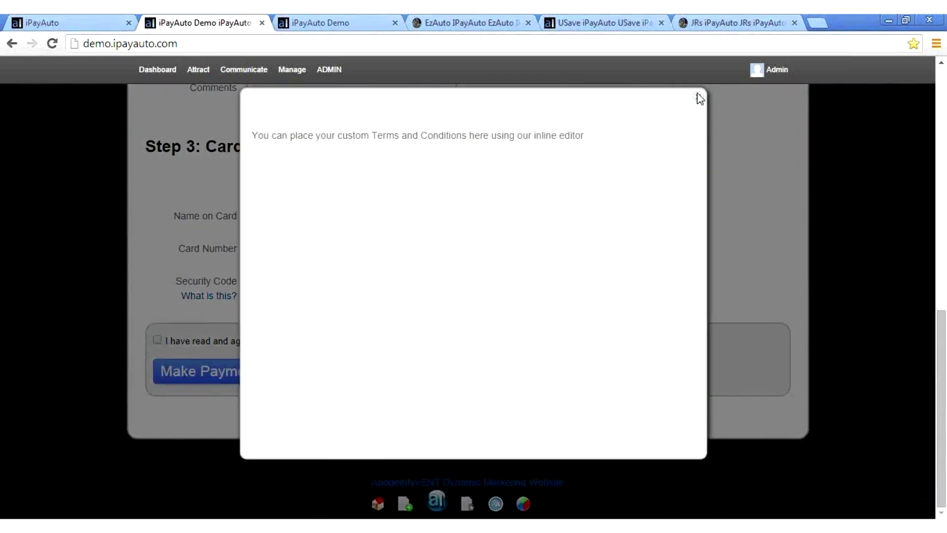
Step: Close the Terms and Conditions window to return to Step 3: Card Information
left_click(699, 96)
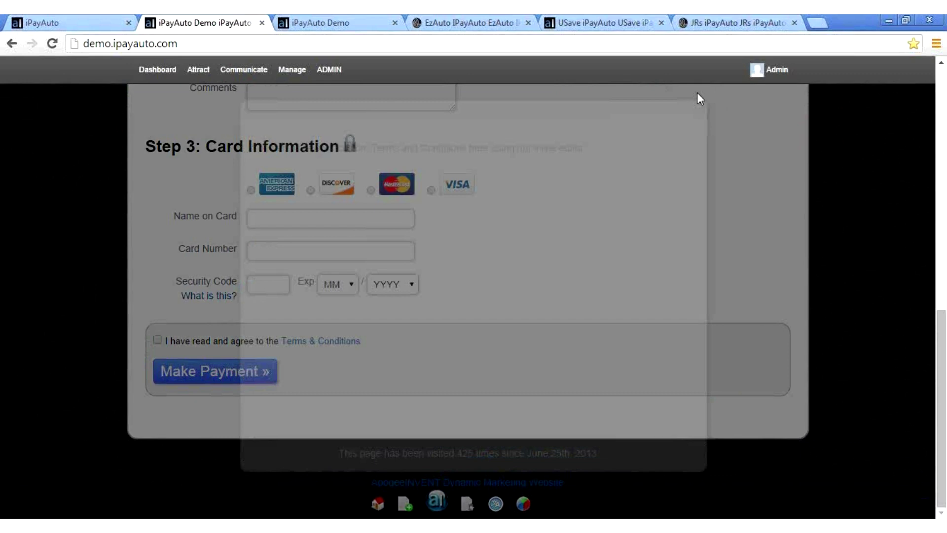
Step: Go from the E-Z Auto dealer site to the U-Save Car & Truck Rental payment site
left_click(460, 23)
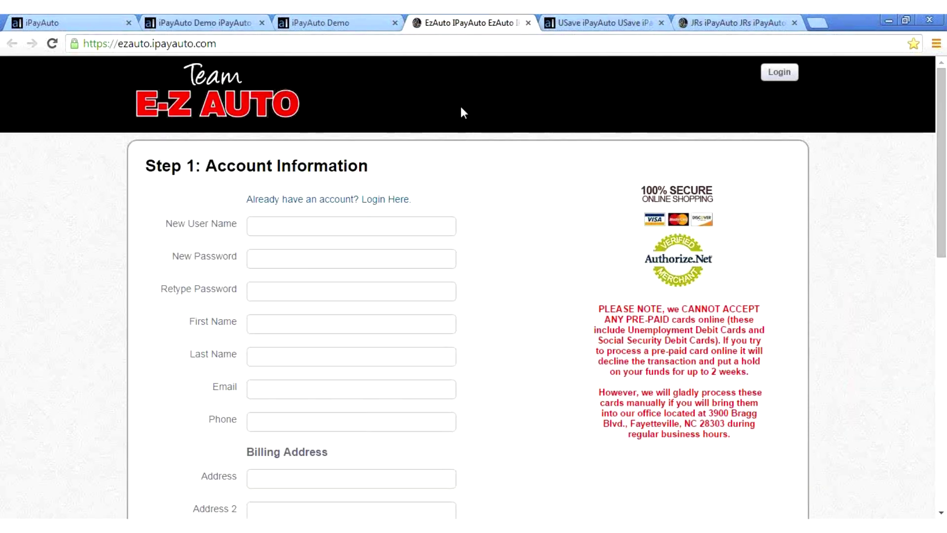
left_click(606, 20)
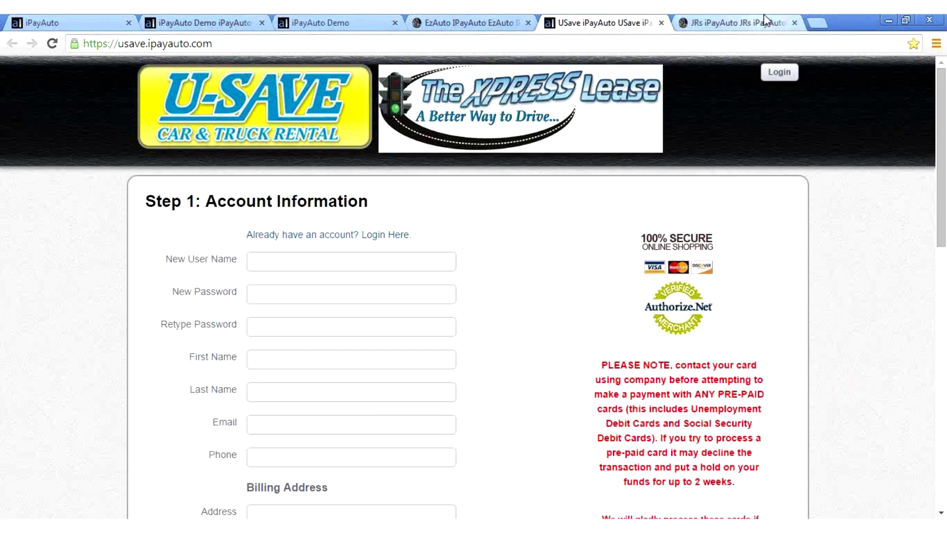
Step: Show the J.R.'s Auto Sales payment site and scroll through its form and back to the top
left_click(765, 23)
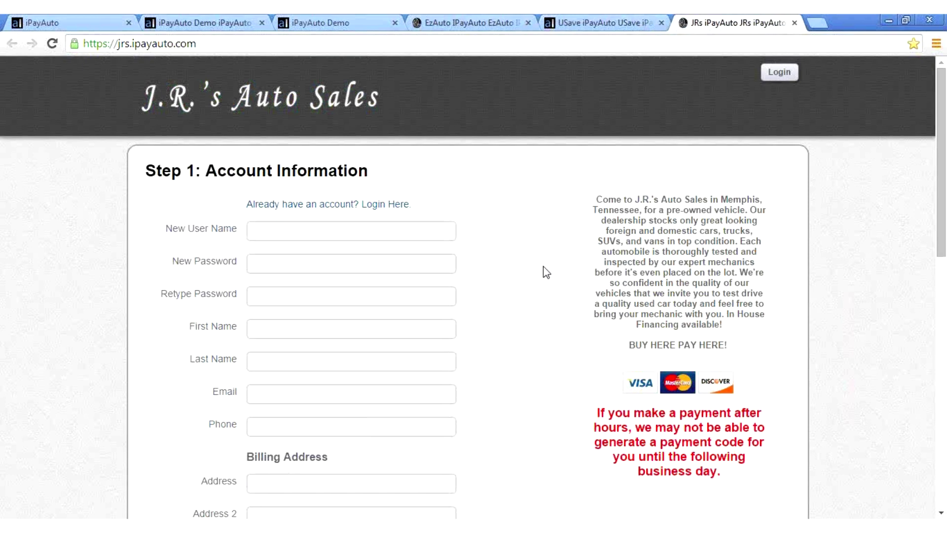
scroll(545, 271, "down", 2)
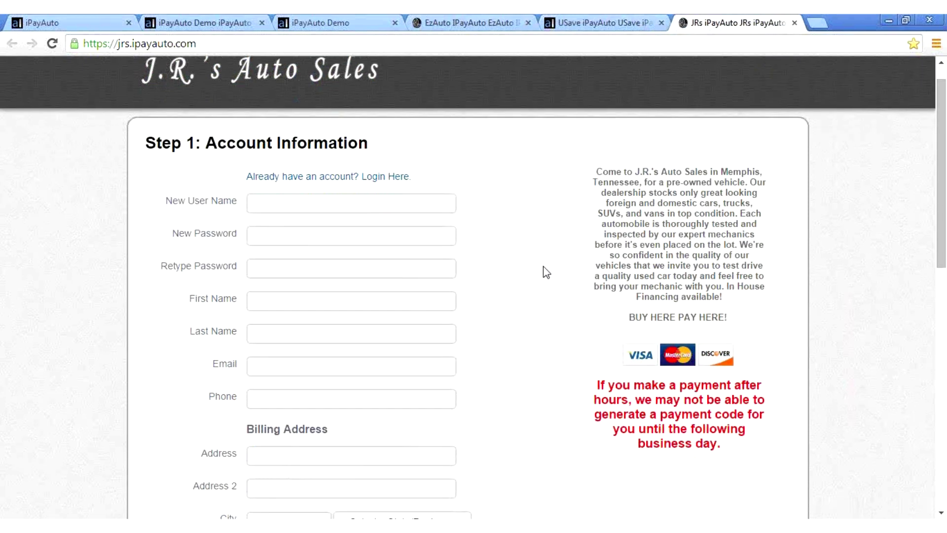
left_click_drag(633, 345, 598, 326)
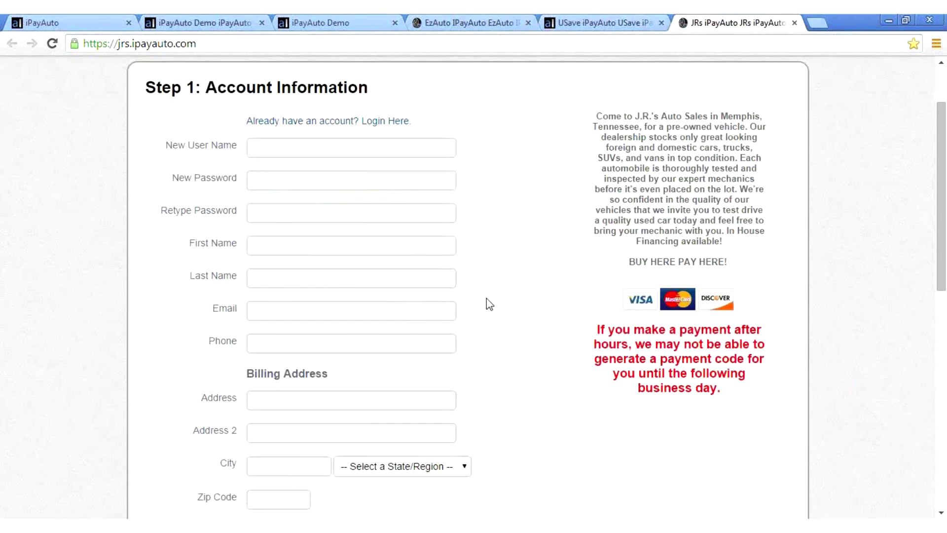
scroll(486, 298, "down", 5)
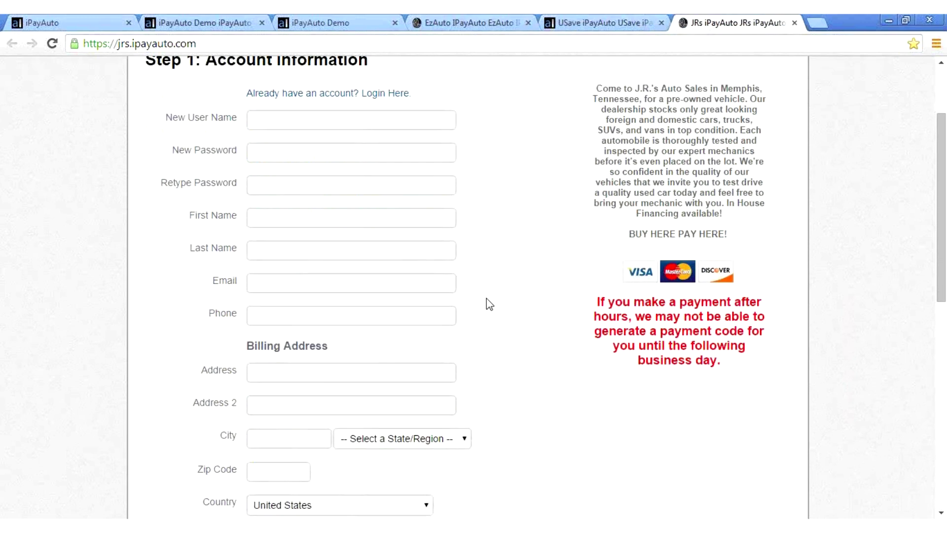
scroll(487, 303, "down", 2)
scroll(486, 304, "up", 1)
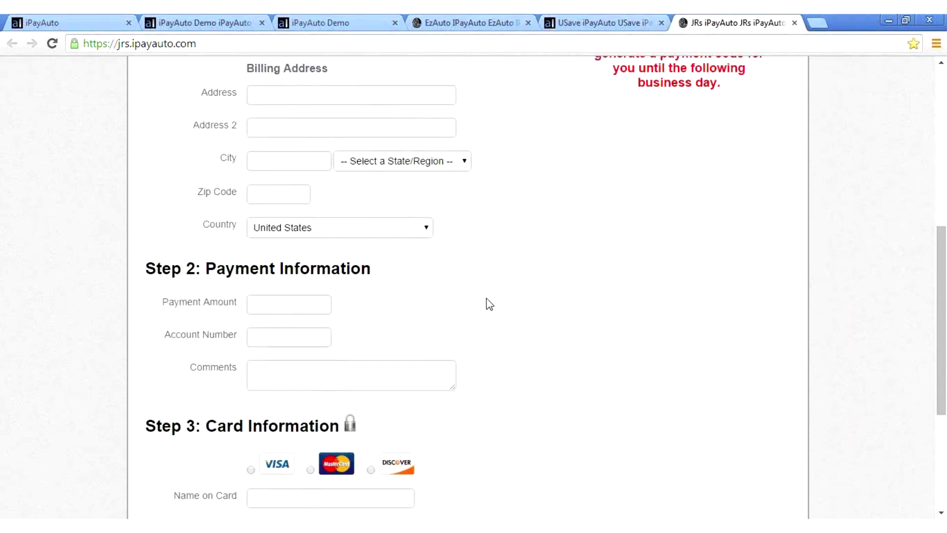
scroll(486, 298, "up", 6)
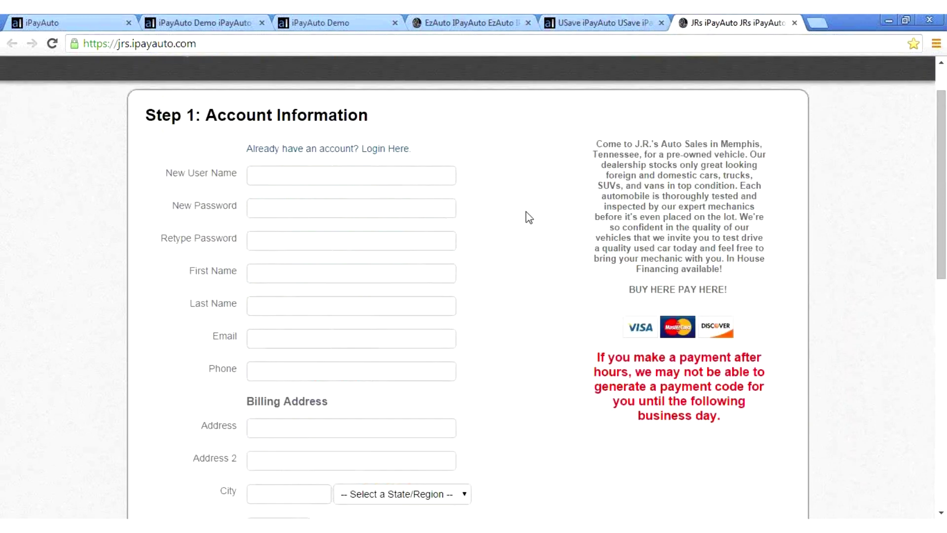
scroll(495, 214, "up", 1)
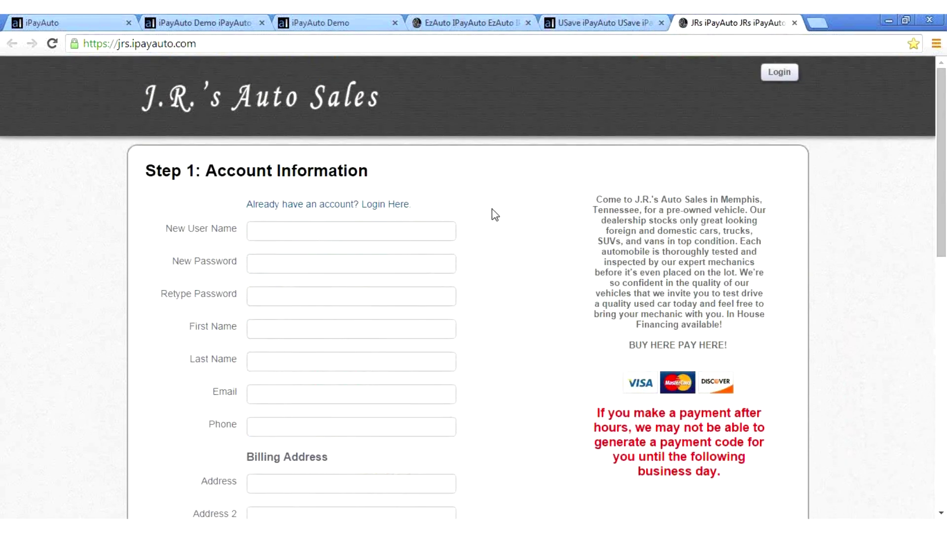